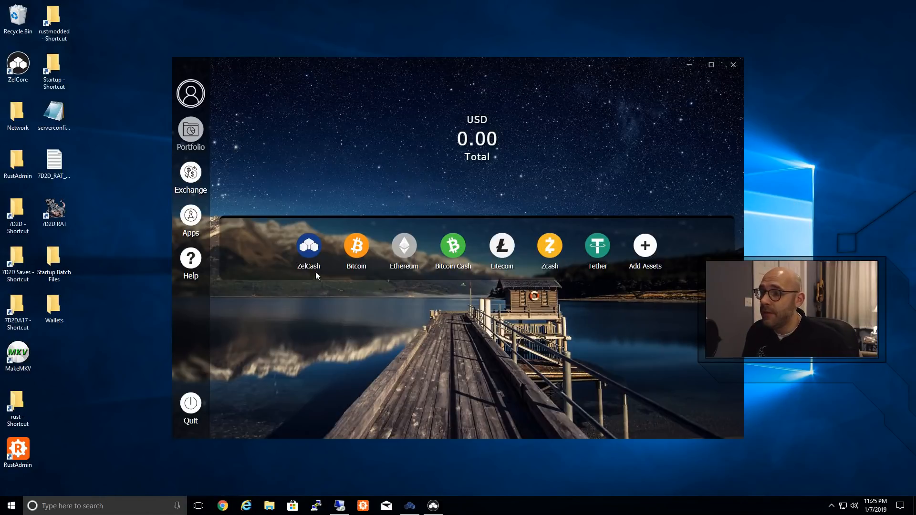
Step: Show the ZelCash wallet's receive address, and open the Getting Started page of the Zel Community Pool site in the browser
{"action": "left_click", "coordinate": [310, 253]}
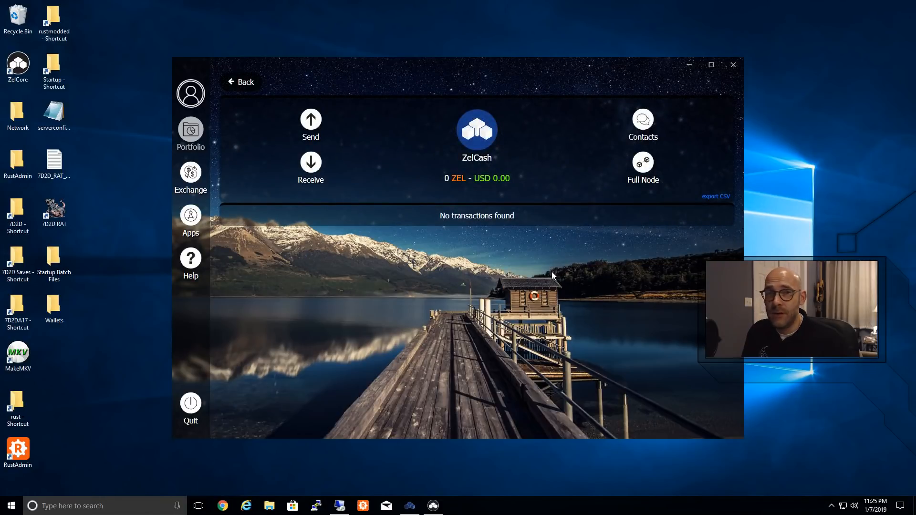
{"action": "left_click", "coordinate": [311, 164]}
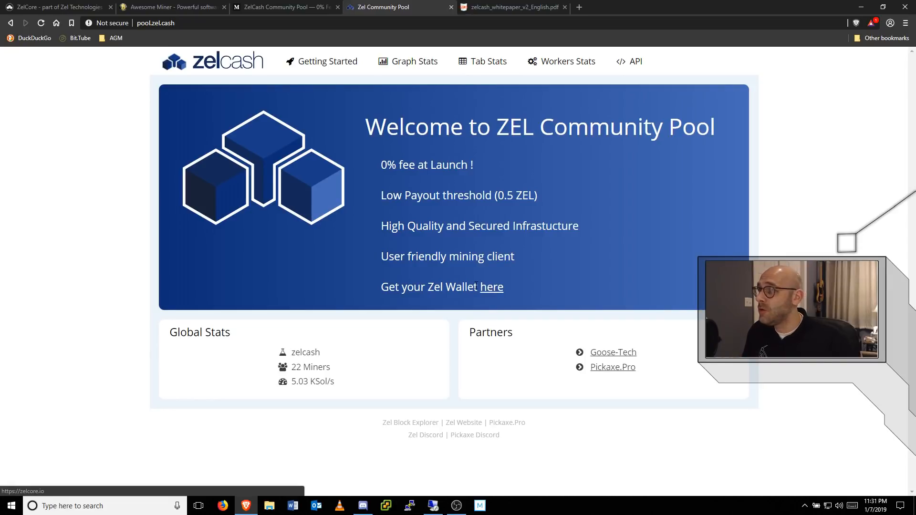
{"action": "left_click", "coordinate": [325, 65]}
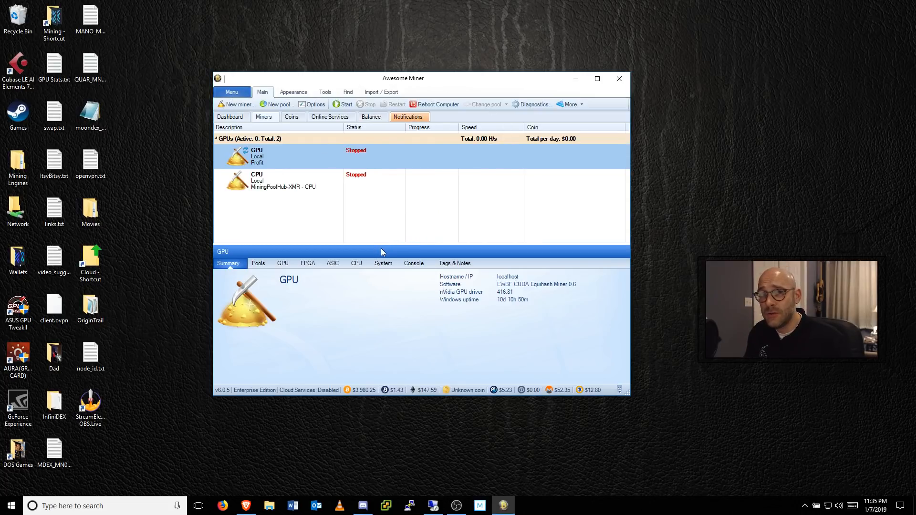
Step: Add a Managed Profit Miner in Awesome Miner described as ZEL, on the Local host with the nVidia GPU profit switching profile, and select it
{"action": "left_click", "coordinate": [236, 105]}
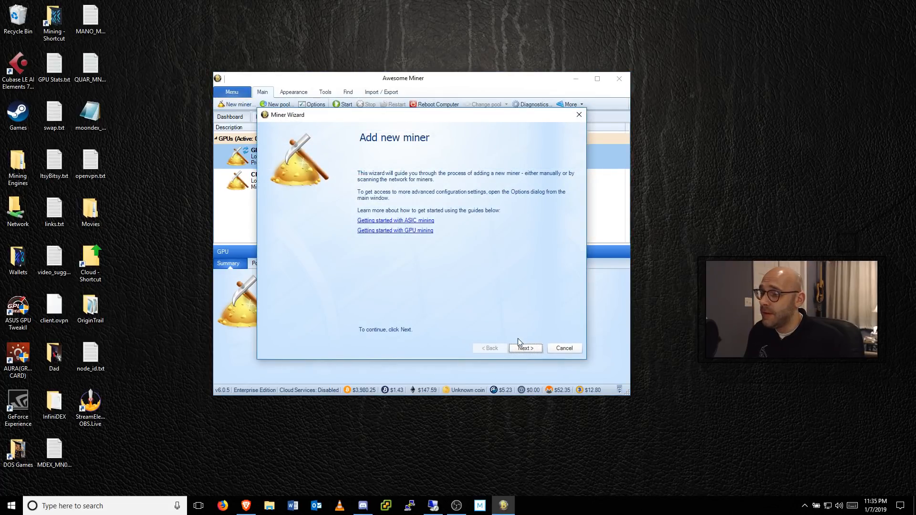
{"action": "left_click", "coordinate": [524, 349]}
{"action": "left_click", "coordinate": [363, 236]}
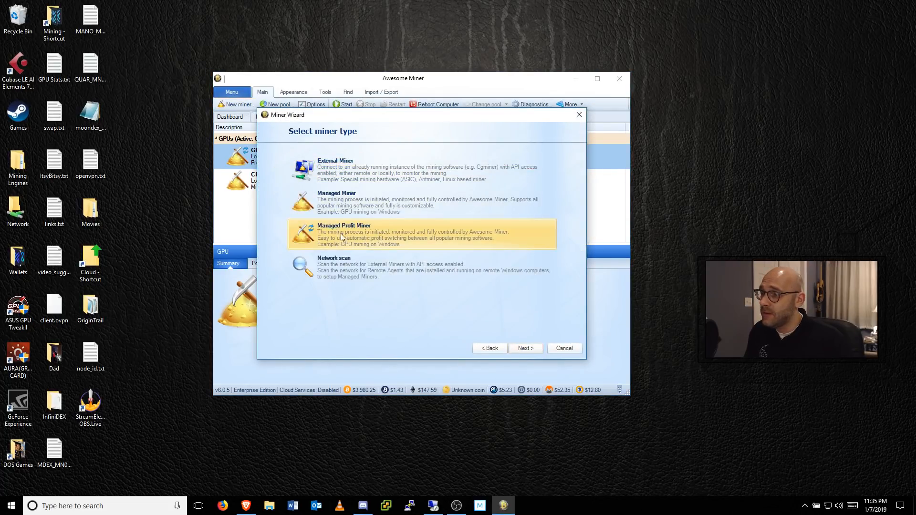
{"action": "left_click", "coordinate": [526, 348]}
{"action": "type", "text": "ZEL"}
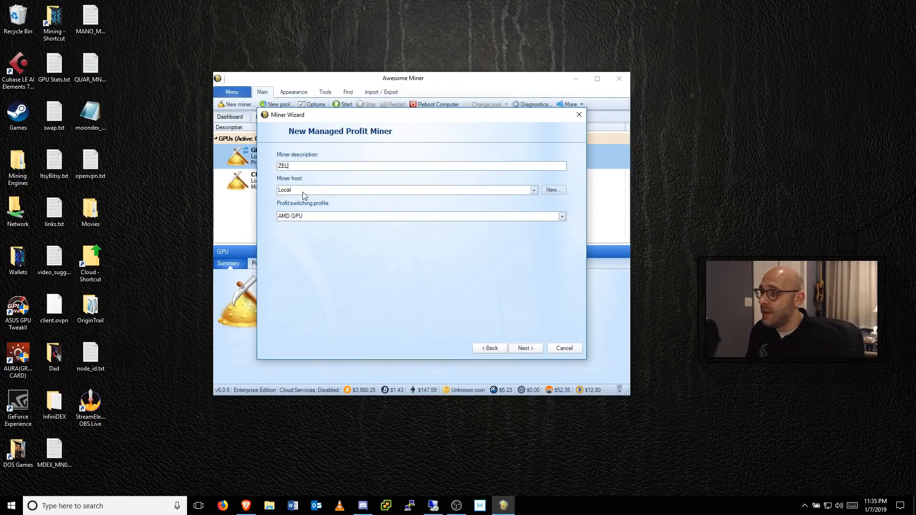
{"action": "left_click", "coordinate": [562, 217]}
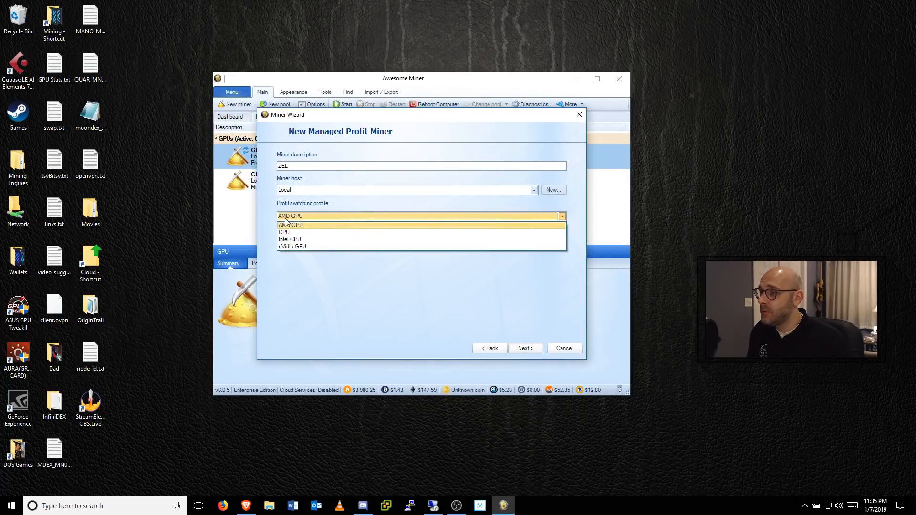
{"action": "left_click", "coordinate": [292, 247]}
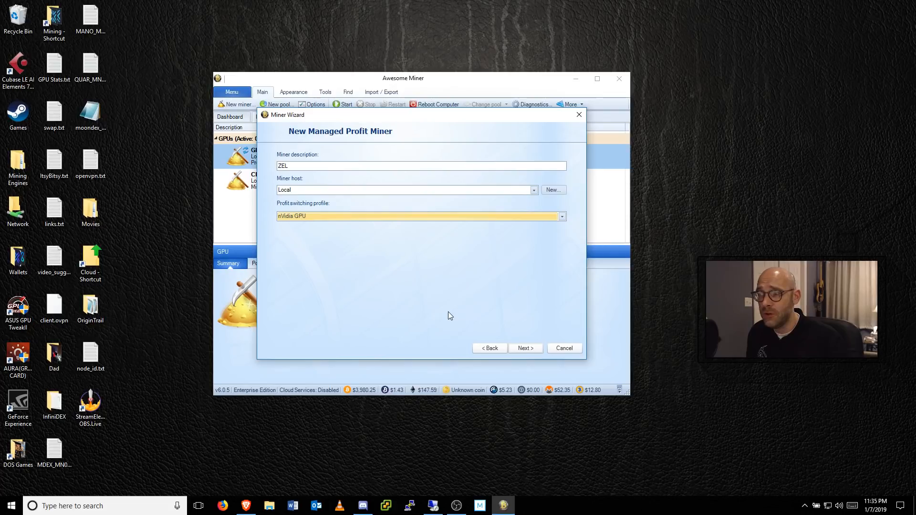
{"action": "left_click", "coordinate": [527, 349]}
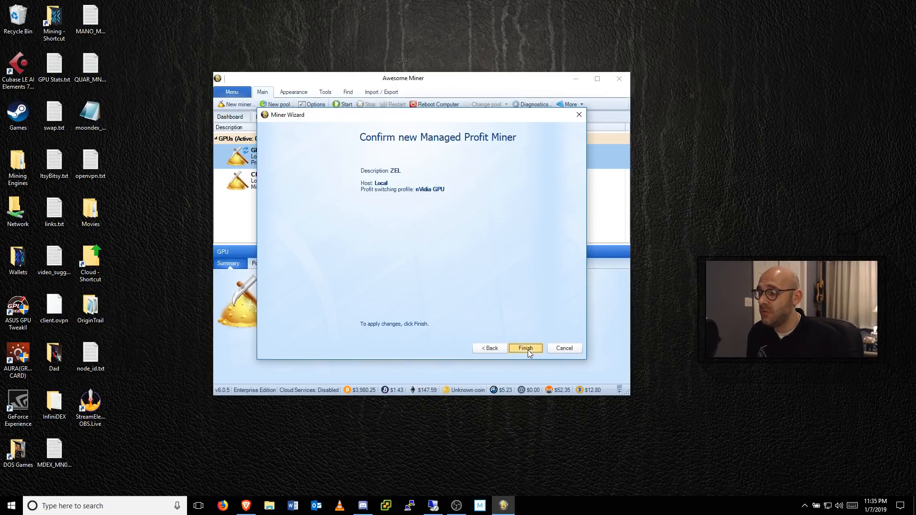
{"action": "left_click", "coordinate": [527, 351]}
{"action": "left_click", "coordinate": [256, 207]}
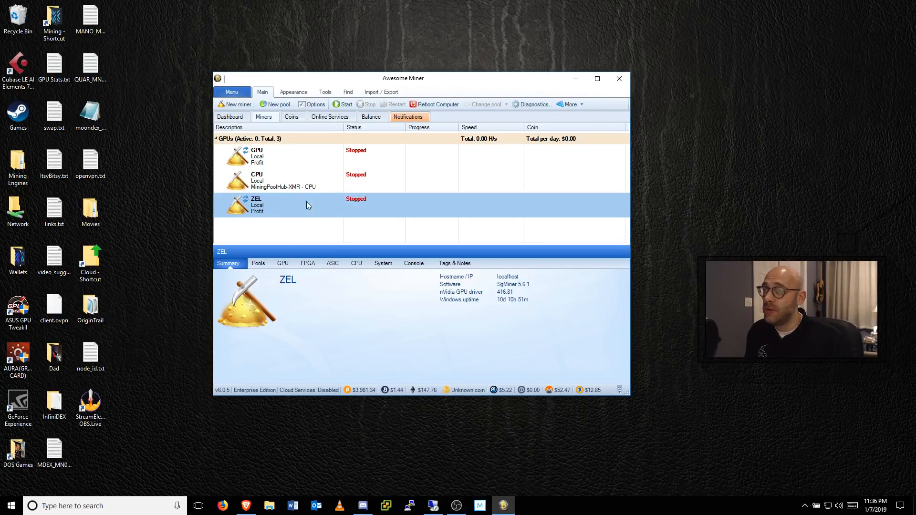
Step: Start a new mining pool and set its description to ZEL COMMUNITY
{"action": "left_click", "coordinate": [283, 105]}
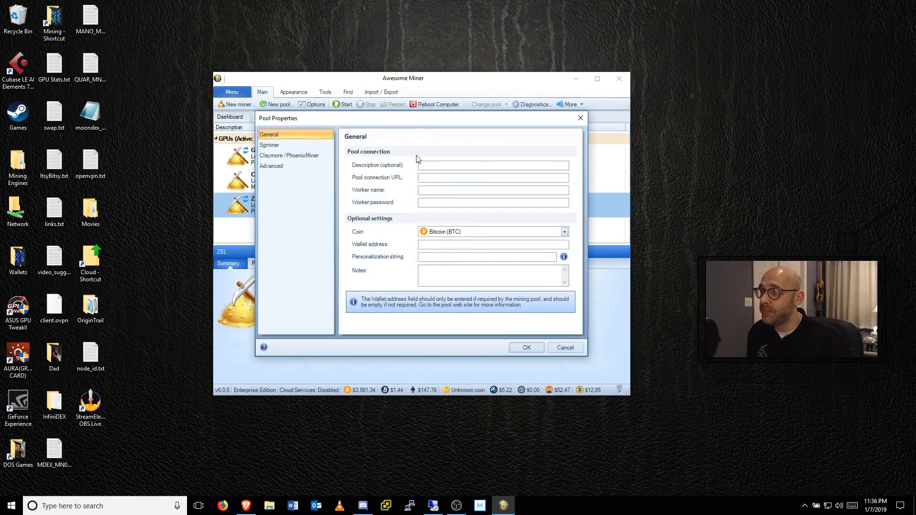
{"action": "left_click", "coordinate": [428, 168]}
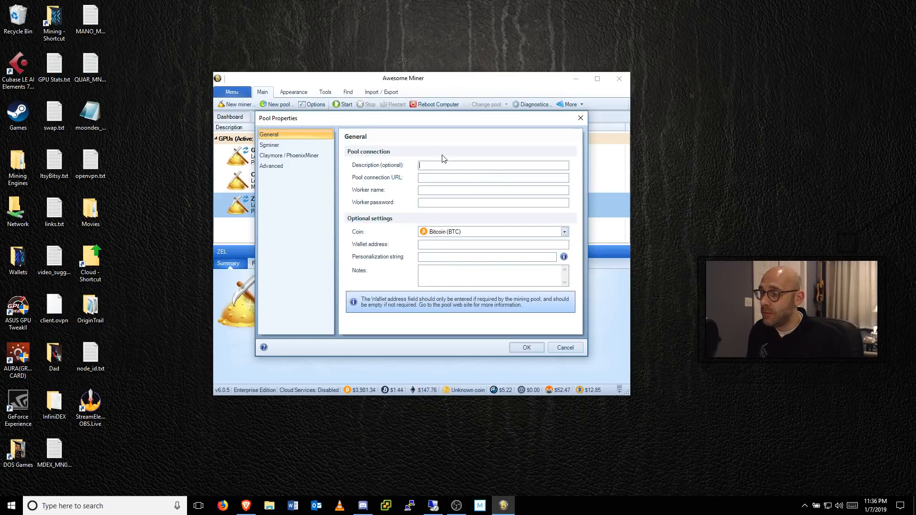
{"action": "type", "text": "Z"}
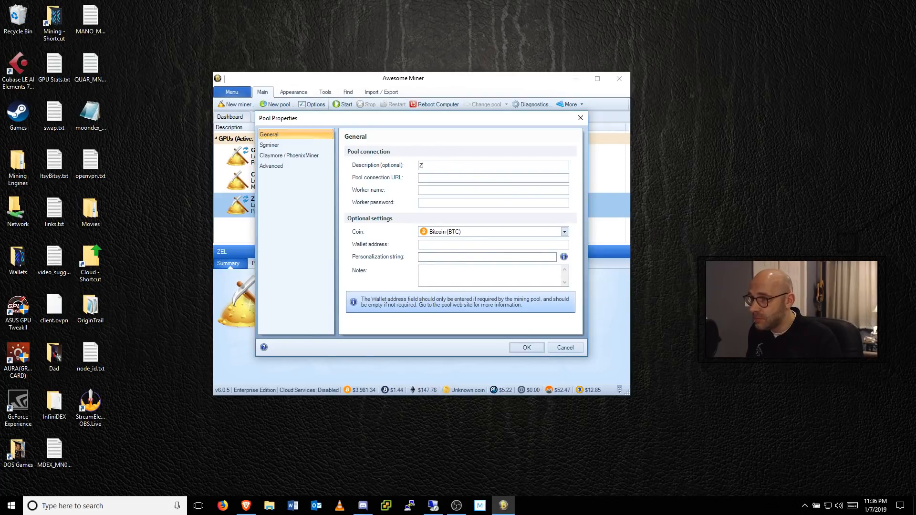
{"action": "type", "text": "EL COMMUNITY"}
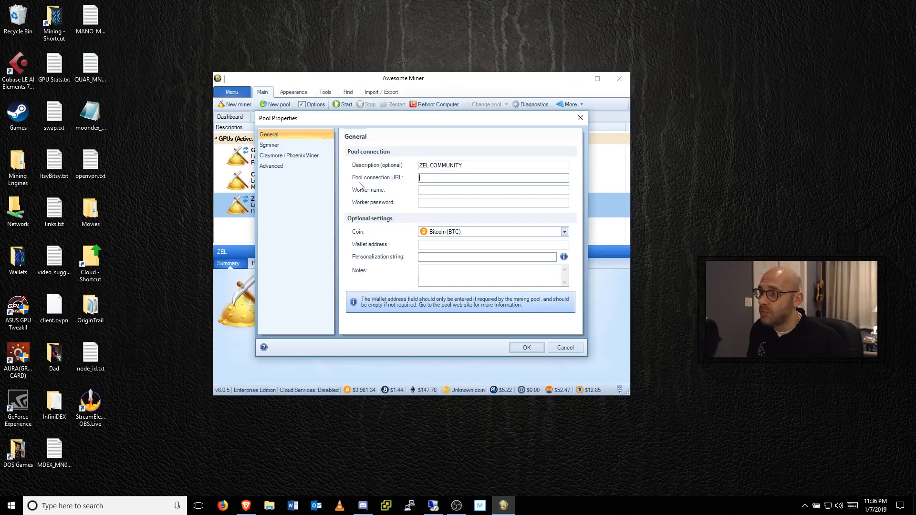
Step: Copy stratum+tcp://stratum.zel.cash:2001 from the pool's Getting Started page in the browser into the new pool's connection URL
{"action": "left_click", "coordinate": [248, 509]}
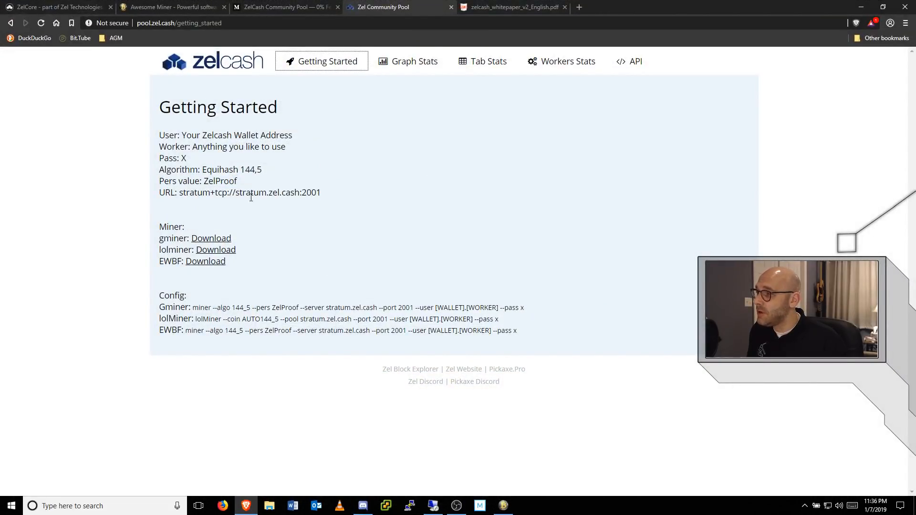
{"action": "left_click_drag", "start_coordinate": [179, 193], "coordinate": [324, 194]}
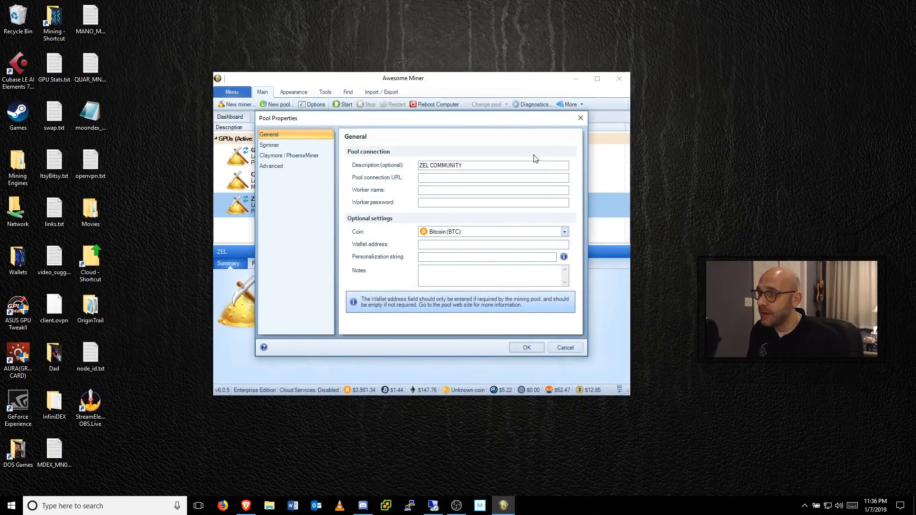
{"action": "type", "text": "stratum+tcp://stratum.zel.cash:2001"}
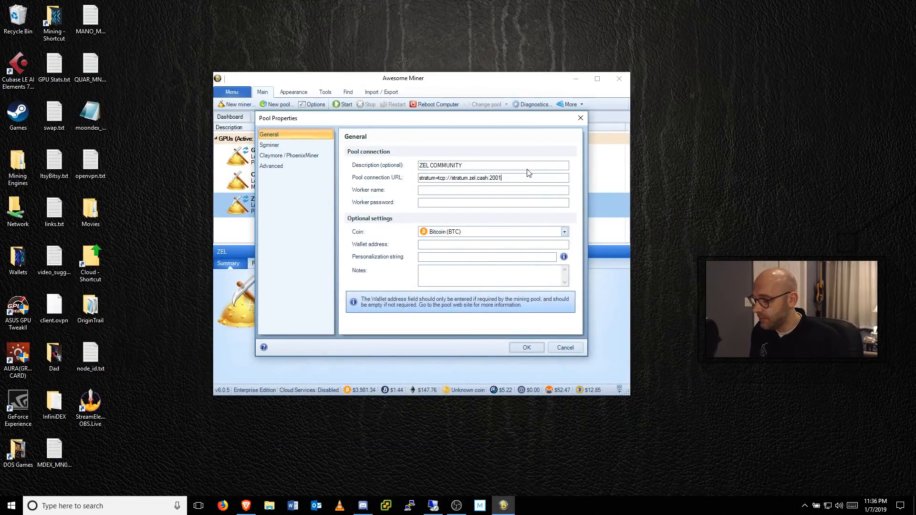
Step: Set the worker name to the receive address copied from the ZelCore wallet followed by .GOOSE, and enter the worker password
{"action": "left_click", "coordinate": [422, 191]}
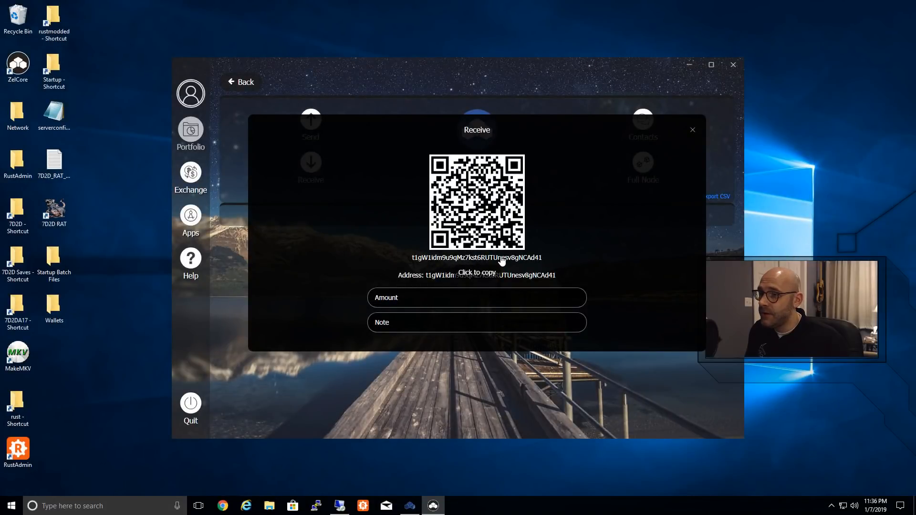
{"action": "left_click", "coordinate": [482, 263]}
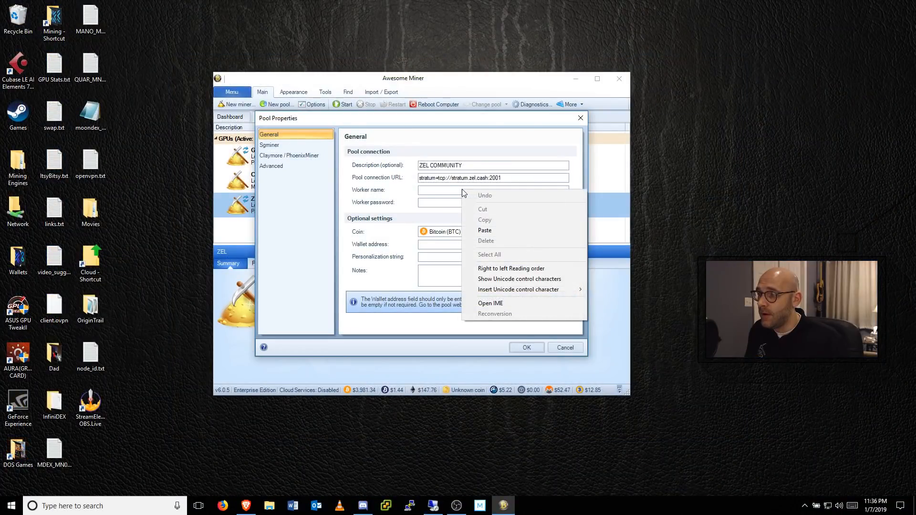
{"action": "left_click", "coordinate": [483, 230]}
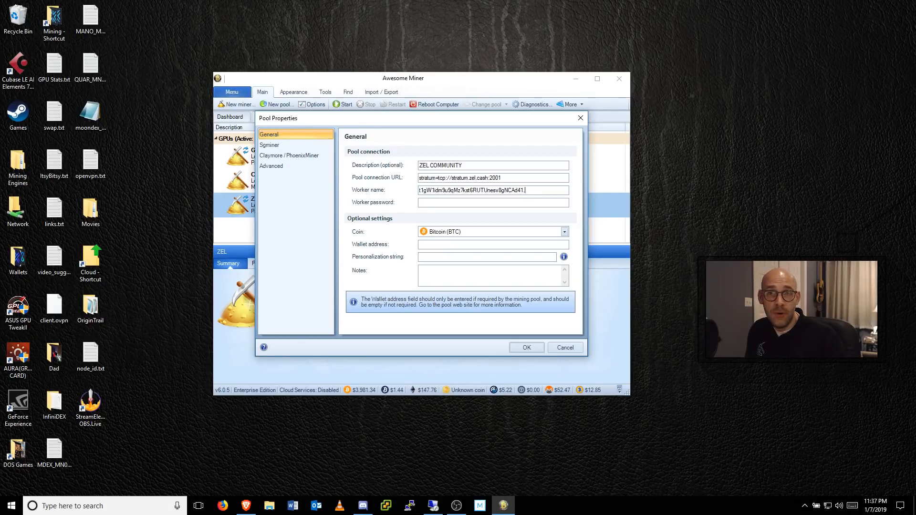
{"action": "type", "text": "GOOSE"}
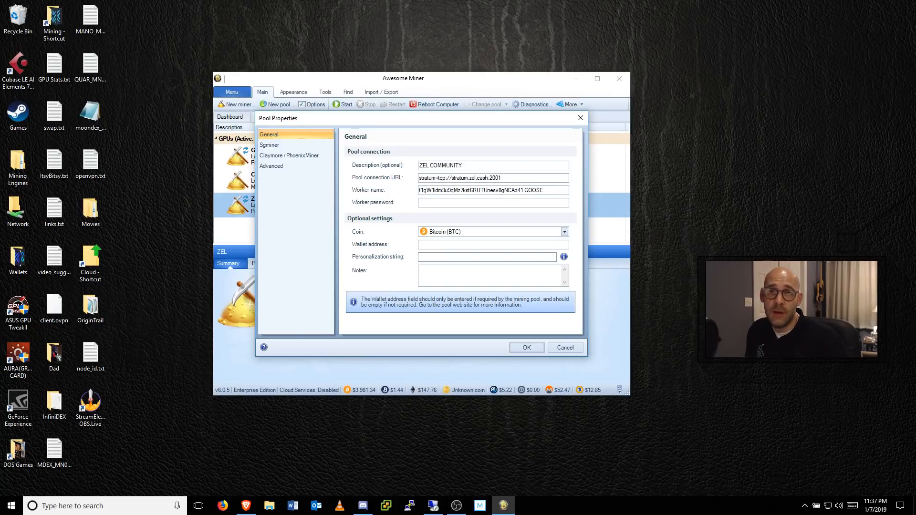
{"action": "key", "text": "Tab"}
{"action": "type", "text": "x"}
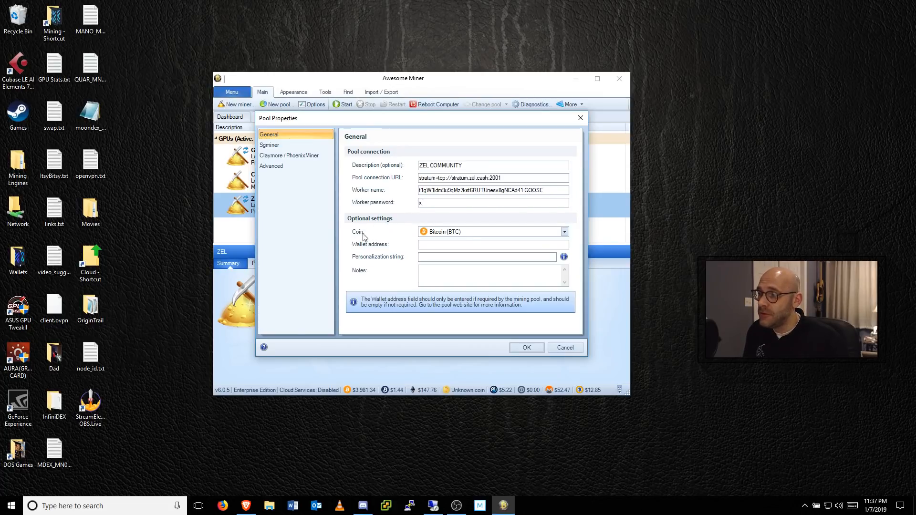
Step: Choose Zelcash (ZEL) as the pool's coin and copy the full worker name into the wallet address
{"action": "left_click", "coordinate": [564, 232]}
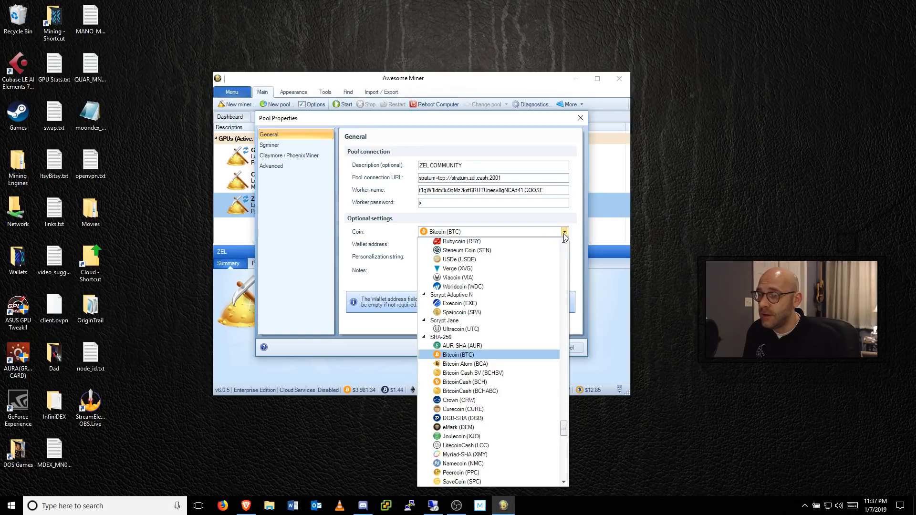
{"action": "left_click_drag", "start_coordinate": [565, 429], "coordinate": [567, 476]}
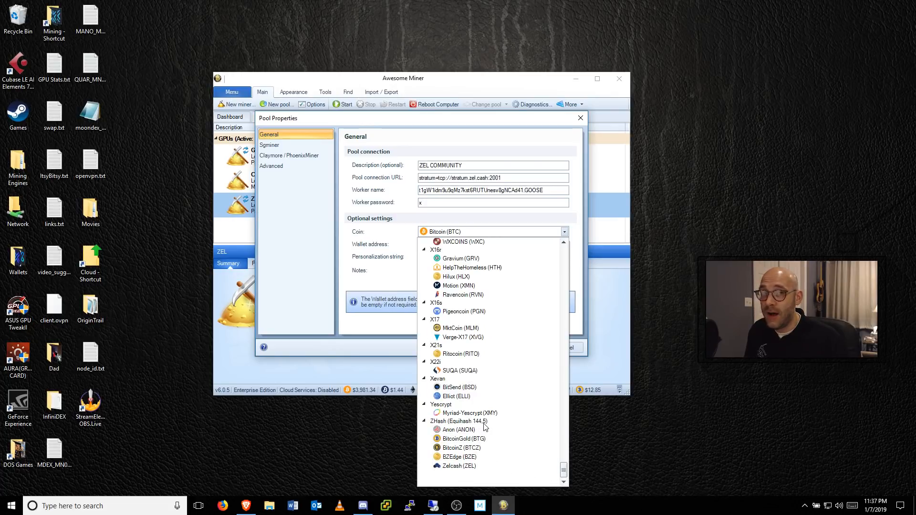
{"action": "left_click", "coordinate": [449, 466]}
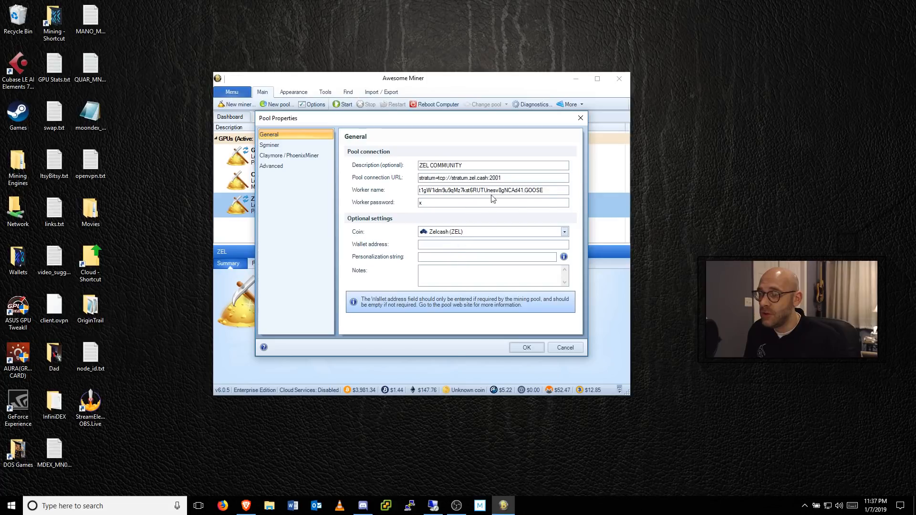
{"action": "left_click_drag", "start_coordinate": [544, 191], "coordinate": [406, 196]}
{"action": "key", "text": "ctrl+c"}
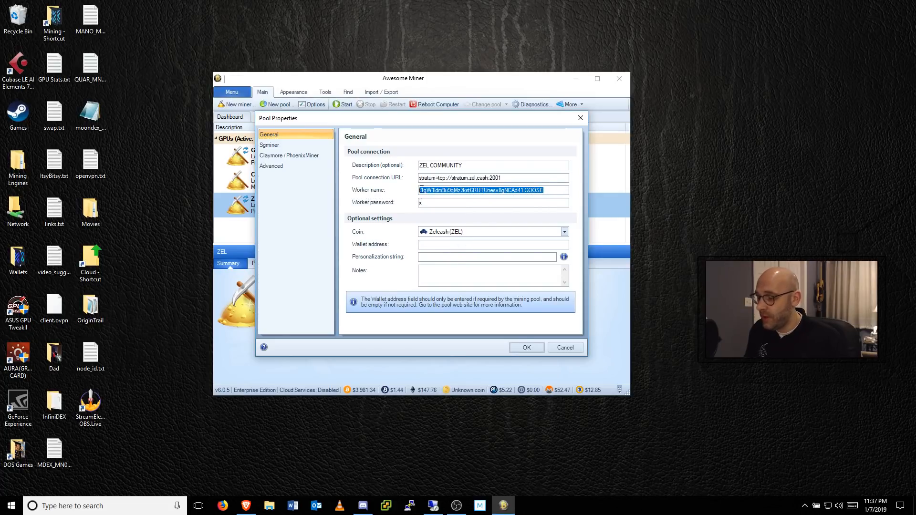
{"action": "left_click", "coordinate": [462, 247]}
{"action": "key", "text": "ctrl+v"}
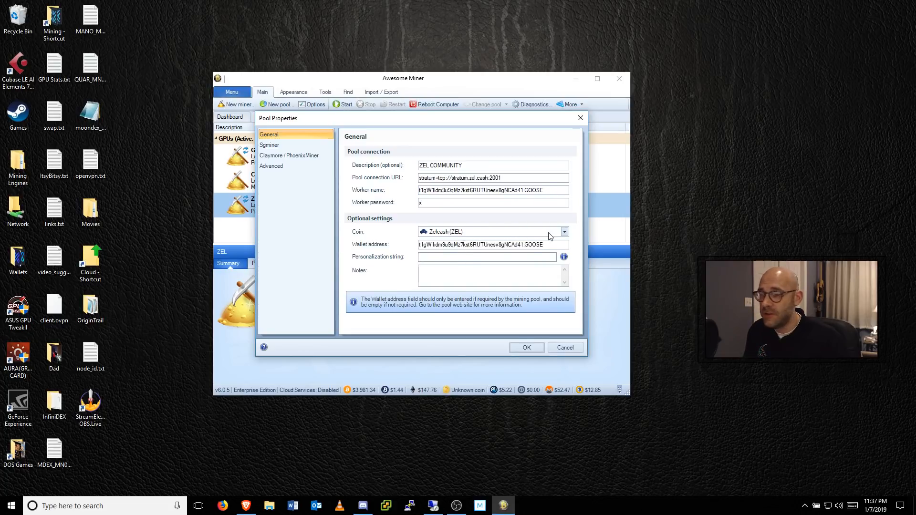
Step: Set the personalization string to --pers ZelProof, taking the Pers value from the pool's Getting Started page, and save the pool
{"action": "left_click", "coordinate": [463, 257]}
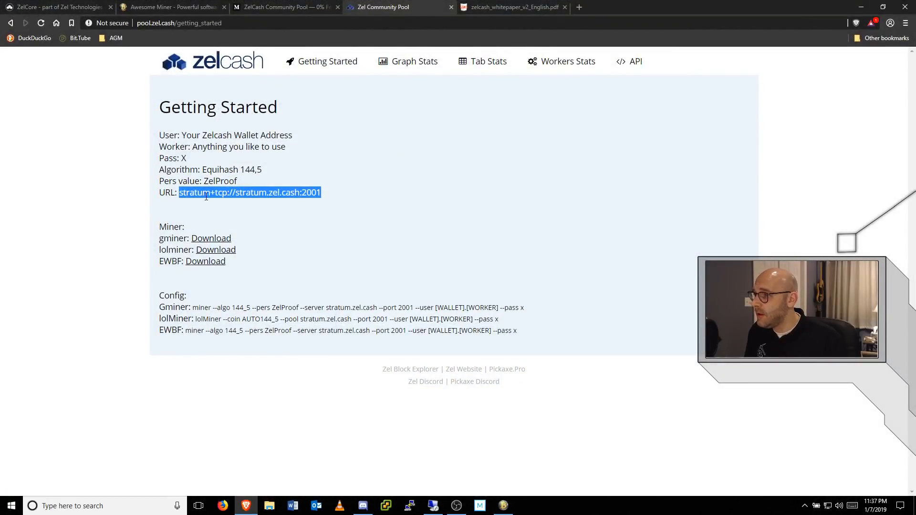
{"action": "left_click_drag", "start_coordinate": [204, 182], "coordinate": [238, 181]}
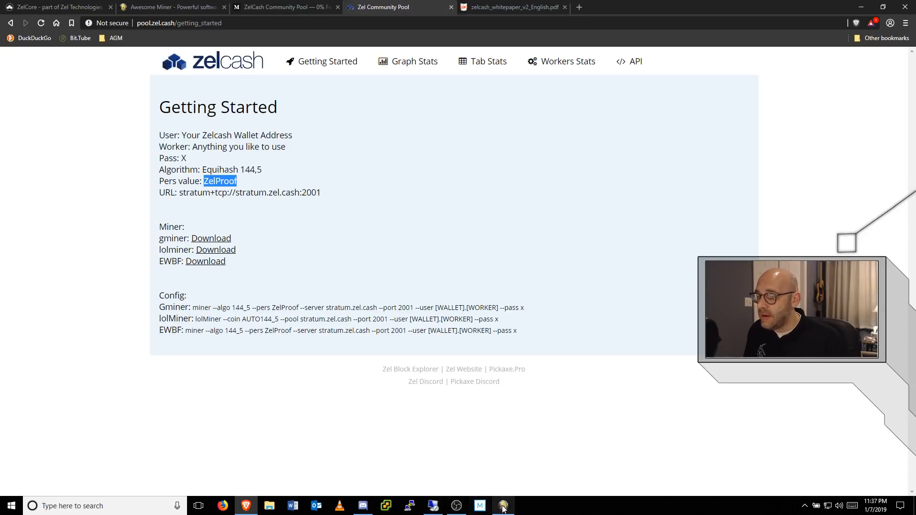
{"action": "left_click", "coordinate": [862, 7]}
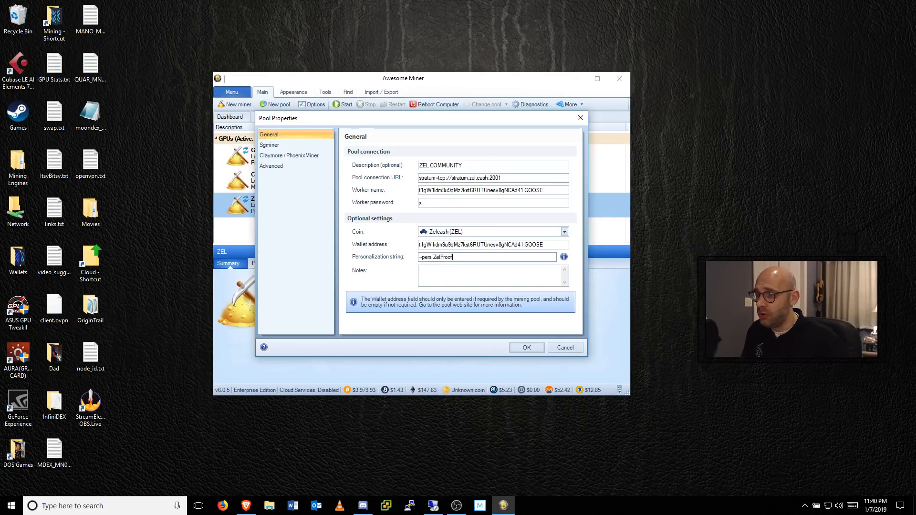
{"action": "left_click", "coordinate": [527, 348]}
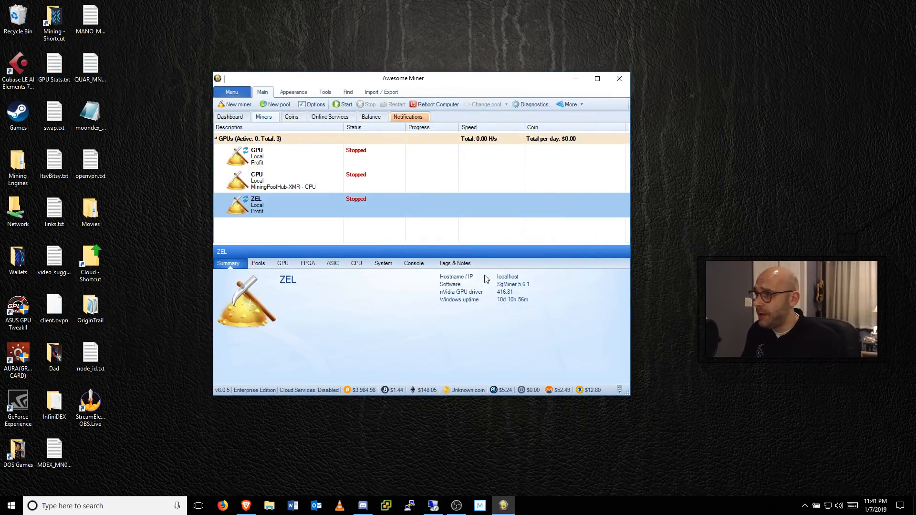
Step: Make sure EWBF CUDA Equihash Miner is enabled in the nVidia GPU profit profile's mining software priority list and save the profile
{"action": "left_click", "coordinate": [315, 104]}
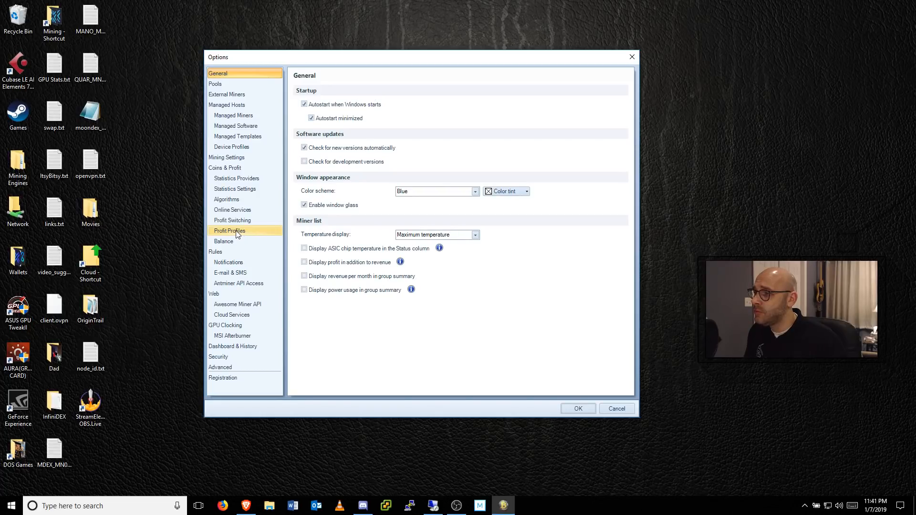
{"action": "left_click", "coordinate": [237, 233]}
{"action": "left_click", "coordinate": [358, 186]}
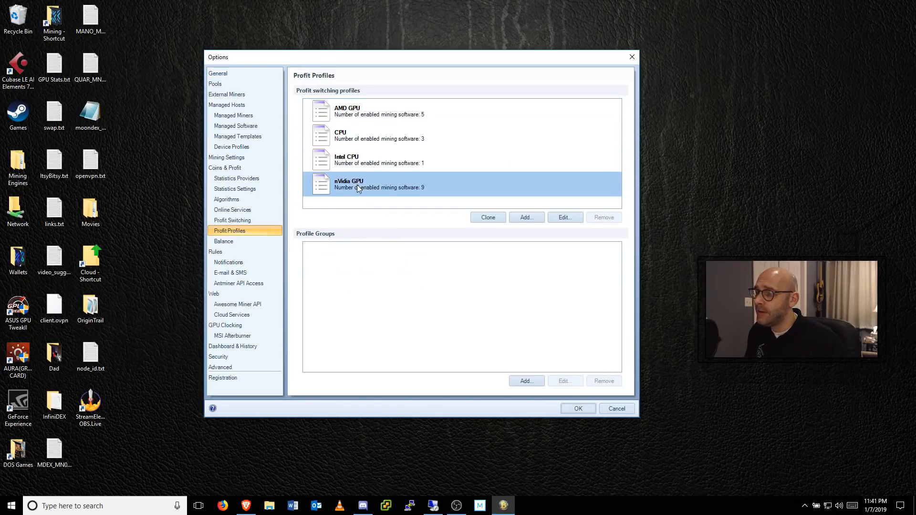
{"action": "left_click", "coordinate": [569, 218]}
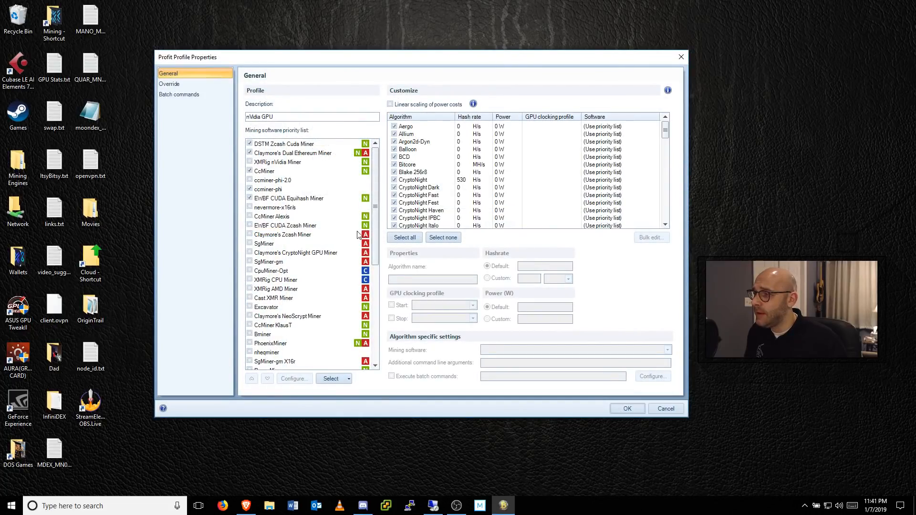
{"action": "left_click", "coordinate": [261, 200]}
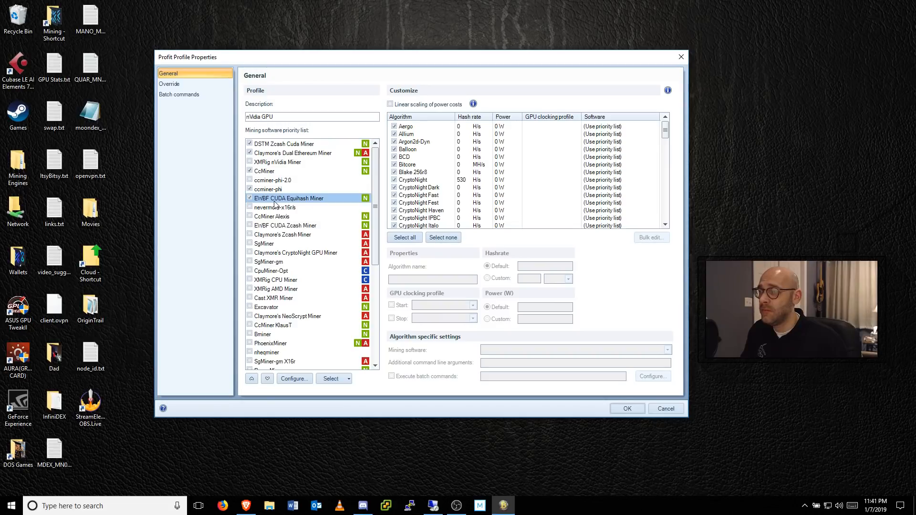
{"action": "left_click", "coordinate": [295, 228]}
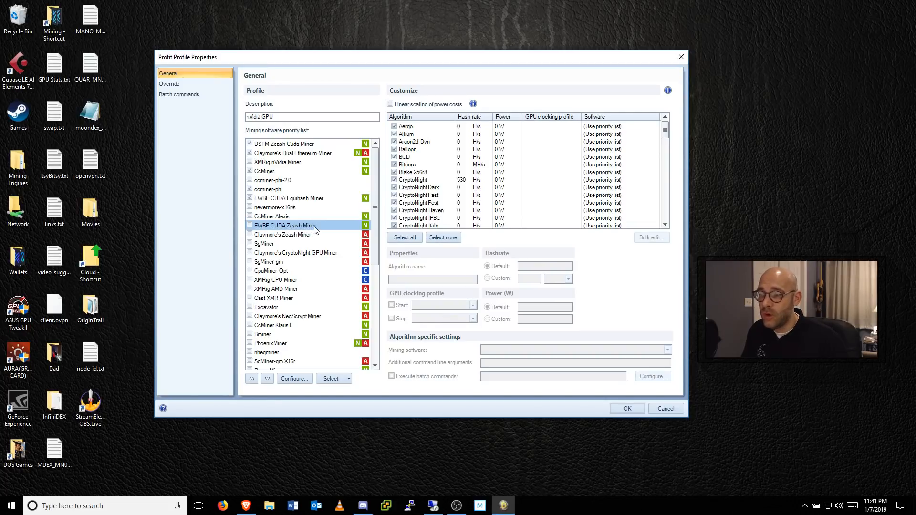
{"action": "left_click", "coordinate": [296, 202]}
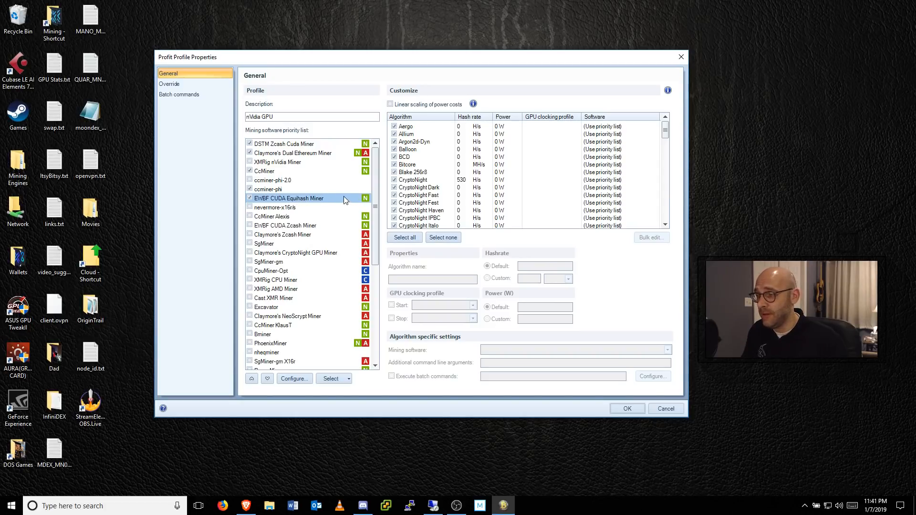
{"action": "left_click", "coordinate": [250, 200]}
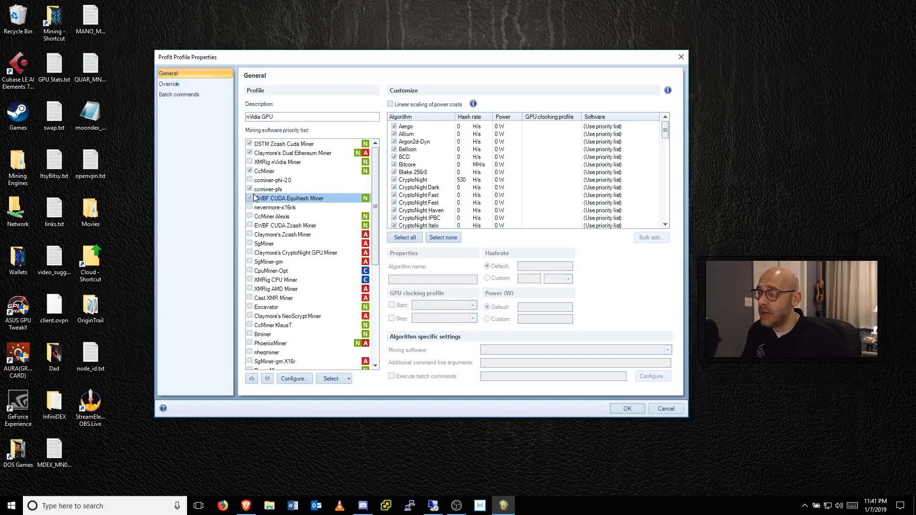
{"action": "left_click", "coordinate": [633, 412]}
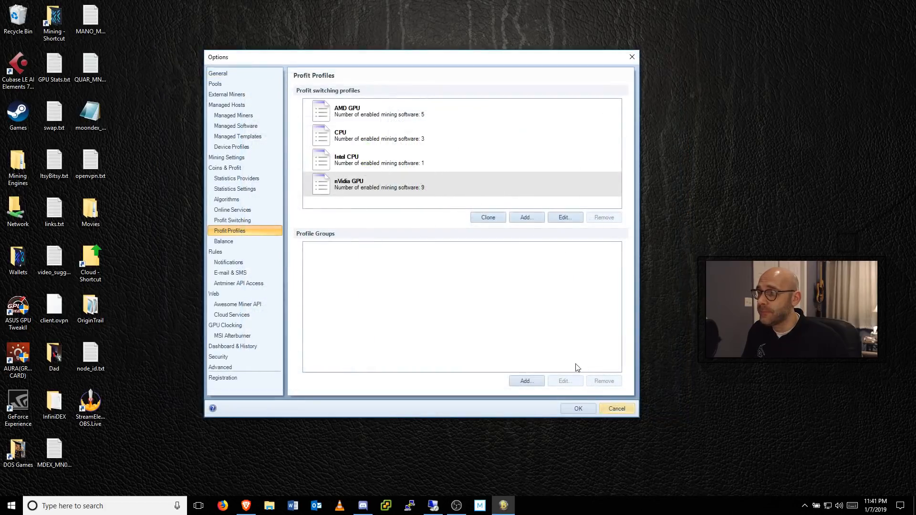
Step: Select ZEL COMMUNITY [Zelcash (ZEL)] as the custom pool for profit switching, save the options and start the ZEL miner
{"action": "left_click", "coordinate": [247, 220]}
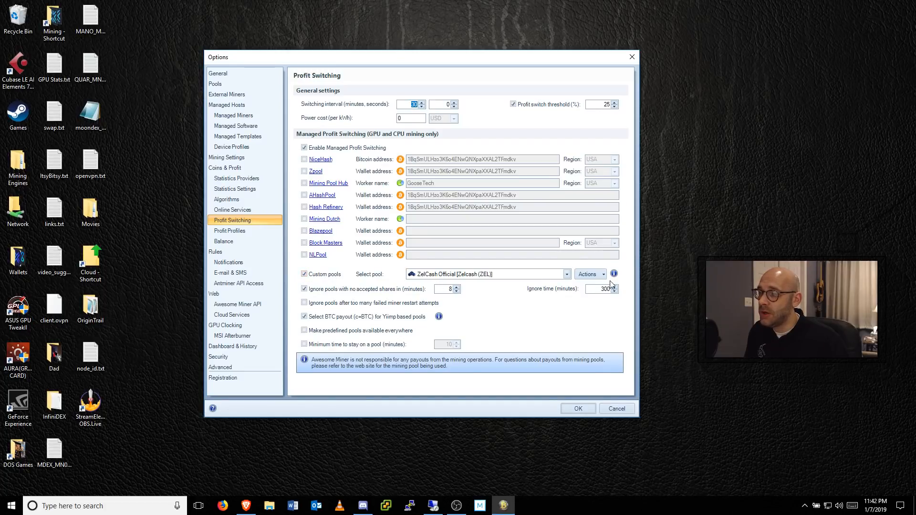
{"action": "left_click", "coordinate": [567, 275]}
{"action": "left_click", "coordinate": [506, 373]}
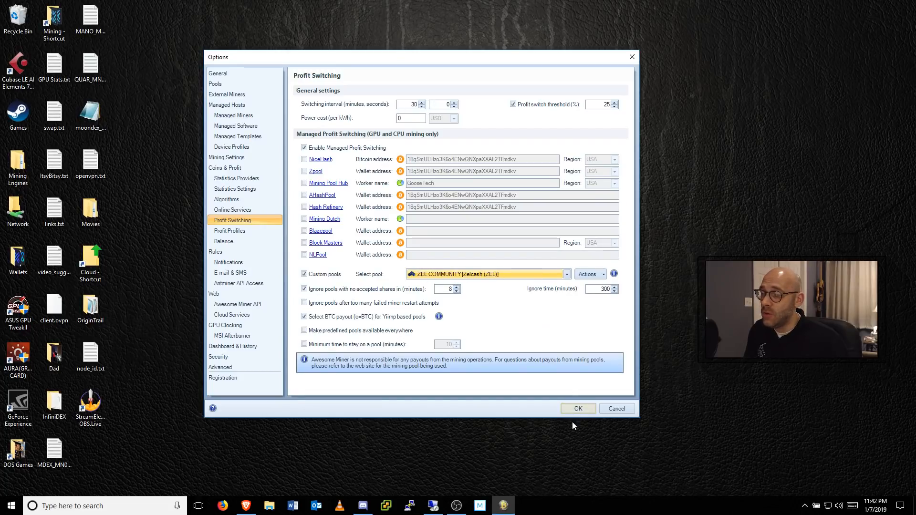
{"action": "left_click", "coordinate": [578, 409]}
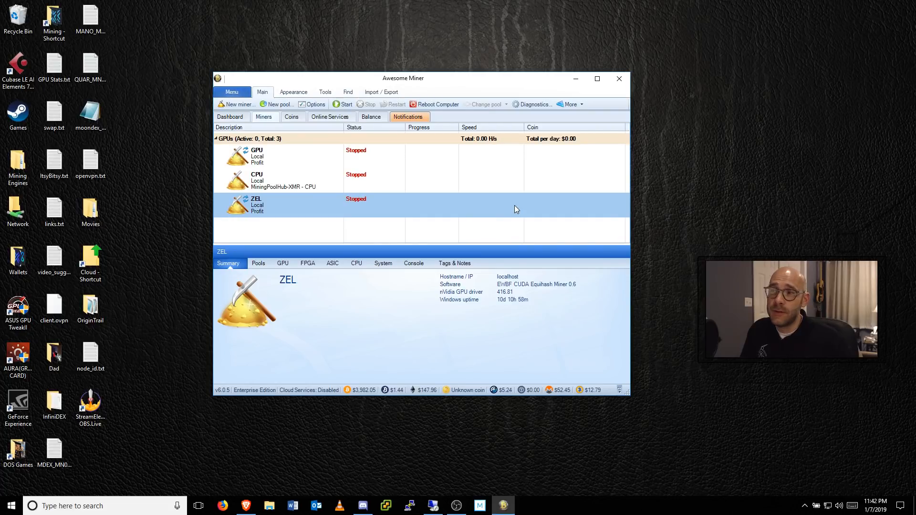
{"action": "left_click", "coordinate": [343, 107]}
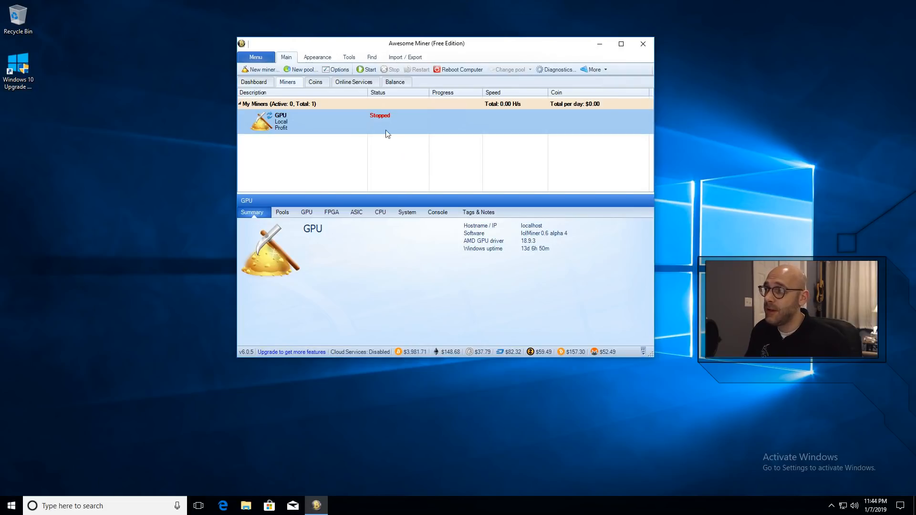
Step: On the AMD computer, add a Managed Profit Miner named ZEL with the Local host and the AMD GPU profit switching profile
{"action": "left_click", "coordinate": [263, 70]}
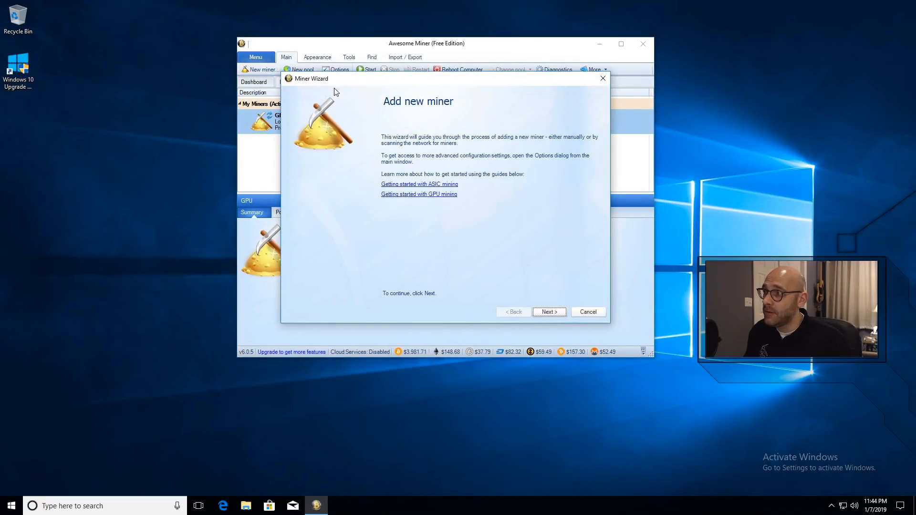
{"action": "left_click", "coordinate": [546, 313]}
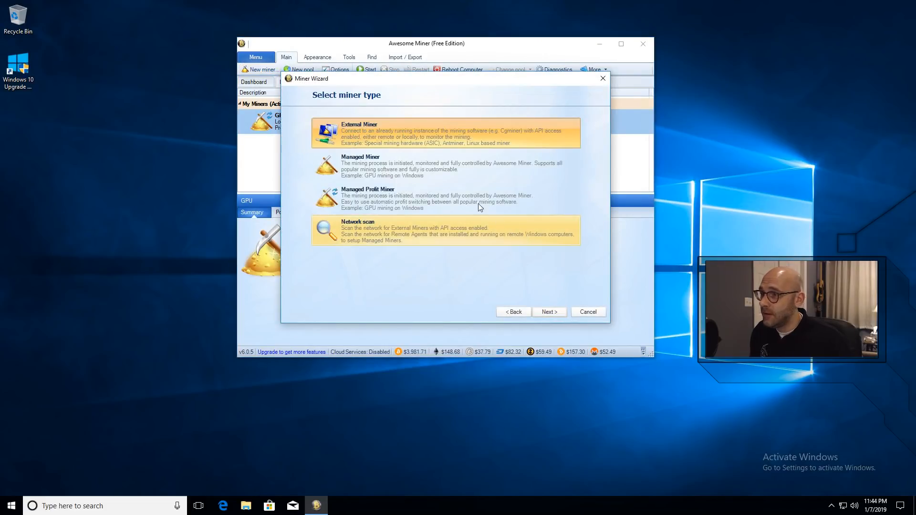
{"action": "left_click", "coordinate": [426, 190]}
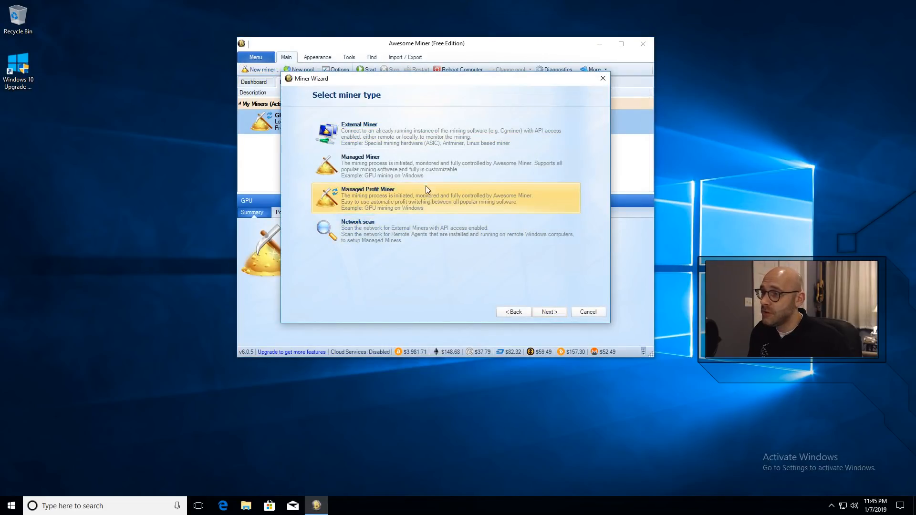
{"action": "left_click", "coordinate": [547, 311]}
{"action": "type", "text": "ZEL"}
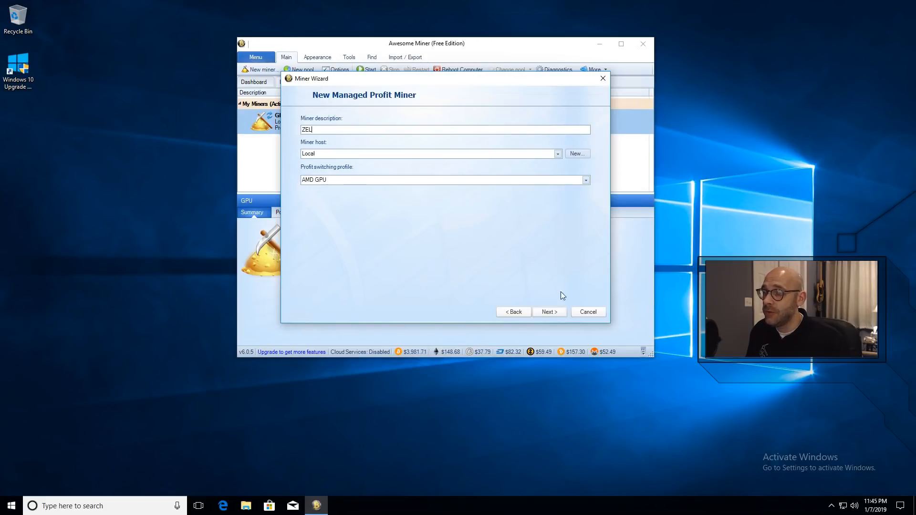
{"action": "left_click", "coordinate": [551, 313]}
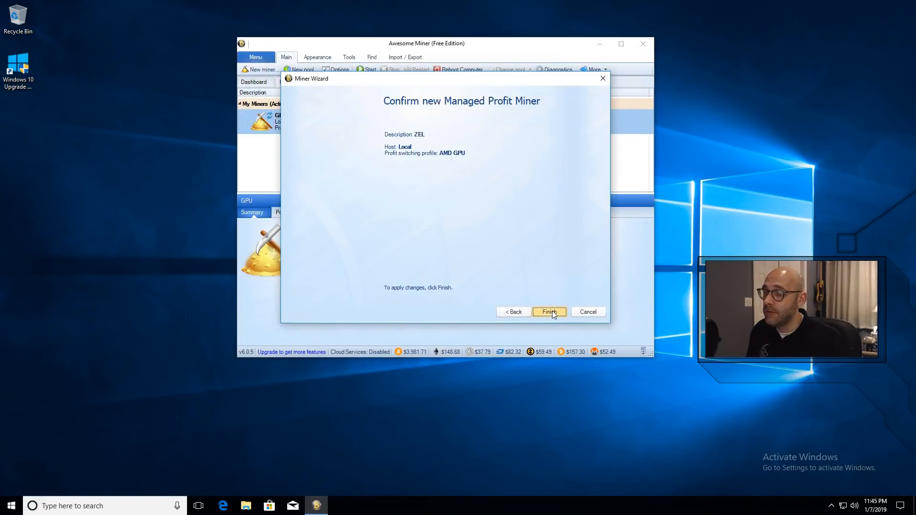
{"action": "left_click", "coordinate": [550, 313]}
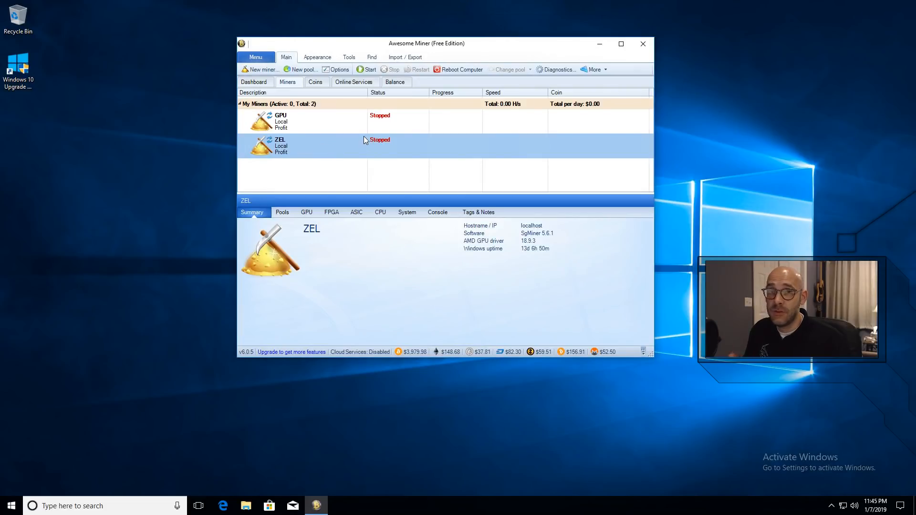
Step: Create a new pool described as ZEL COMMUNITY with the connection URL stratum+tcp://stratum.zel.cash:2001
{"action": "left_click", "coordinate": [305, 70]}
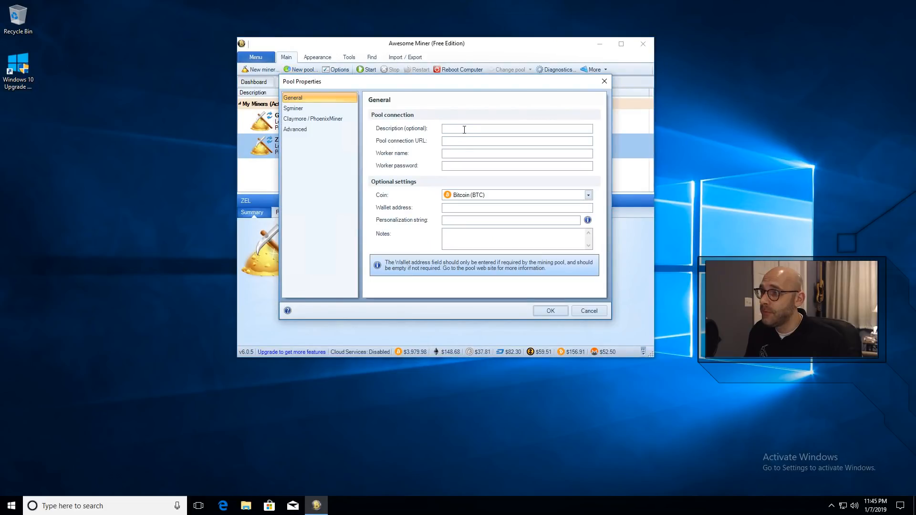
{"action": "type", "text": "ZEL COMMUNITY"}
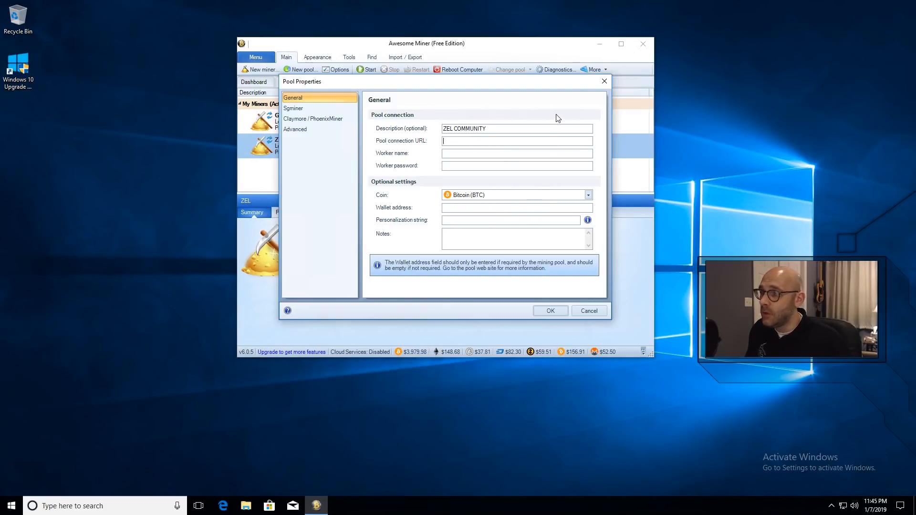
{"action": "type", "text": "stratum"}
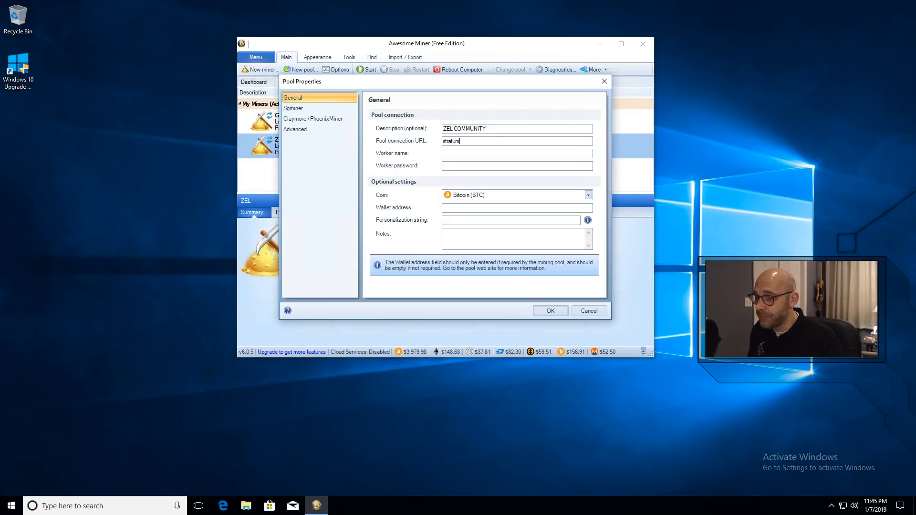
{"action": "type", "text": "+tcp://stratum.zel.cash:2001"}
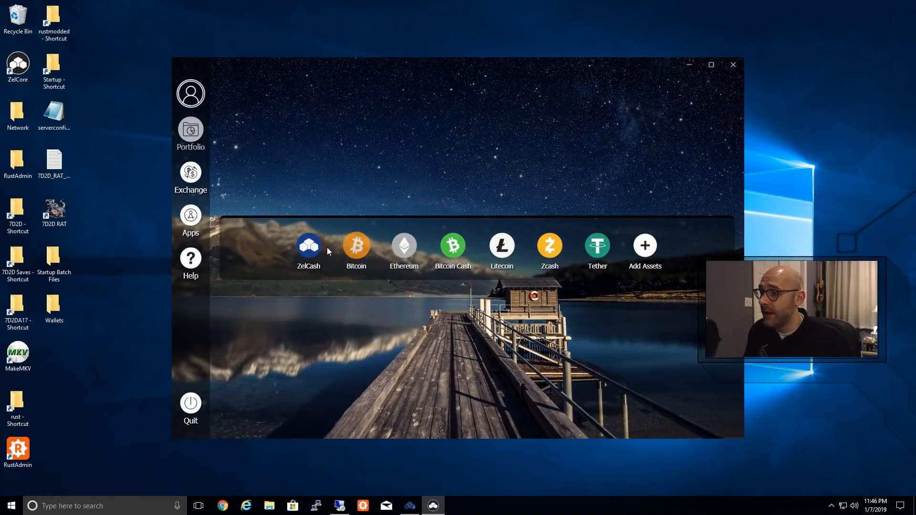
Step: Copy the ZelCash receive address from the ZelCore wallet into the pool's worker name, append .GOOSE, and enter the worker password
{"action": "left_click", "coordinate": [309, 246]}
{"action": "left_click", "coordinate": [313, 165]}
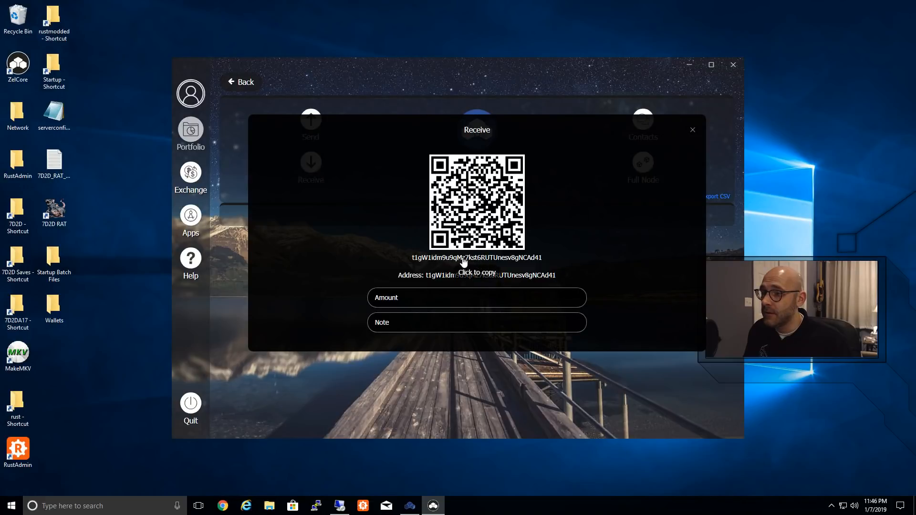
{"action": "left_click", "coordinate": [475, 260]}
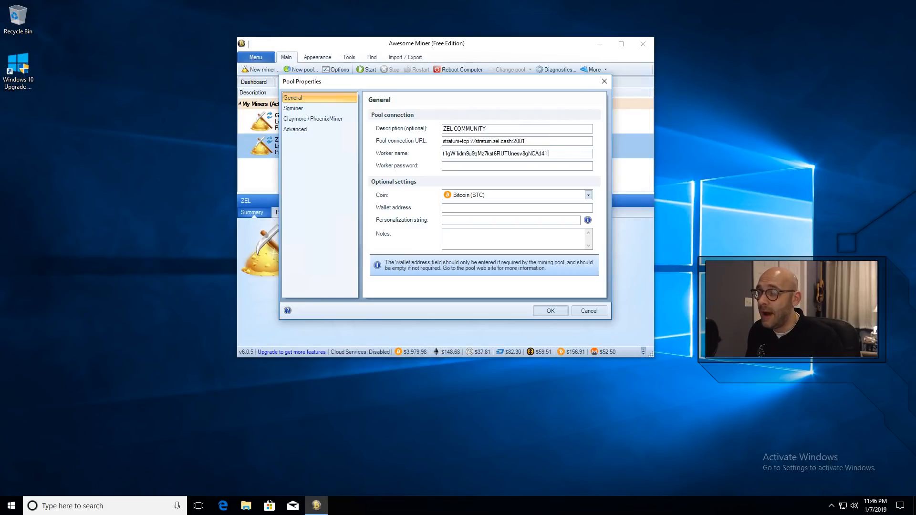
{"action": "type", "text": ".GOOSE"}
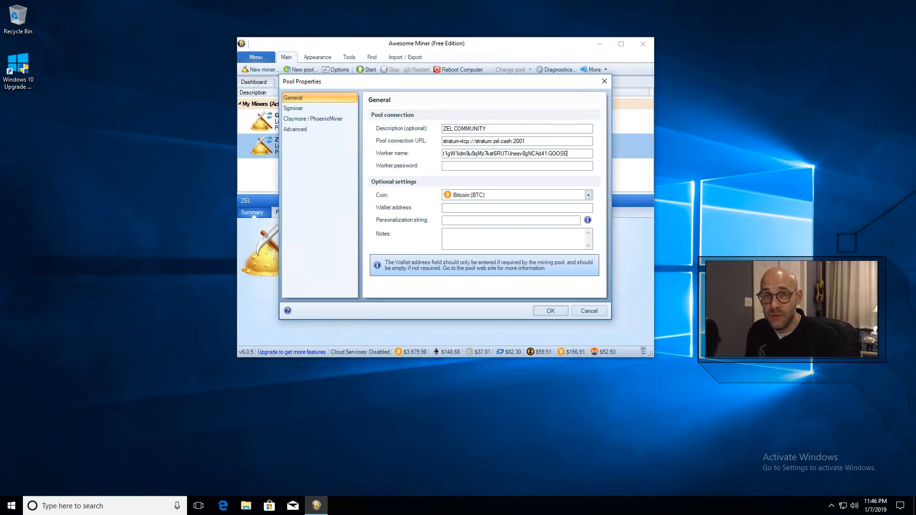
{"action": "type", "text": "x"}
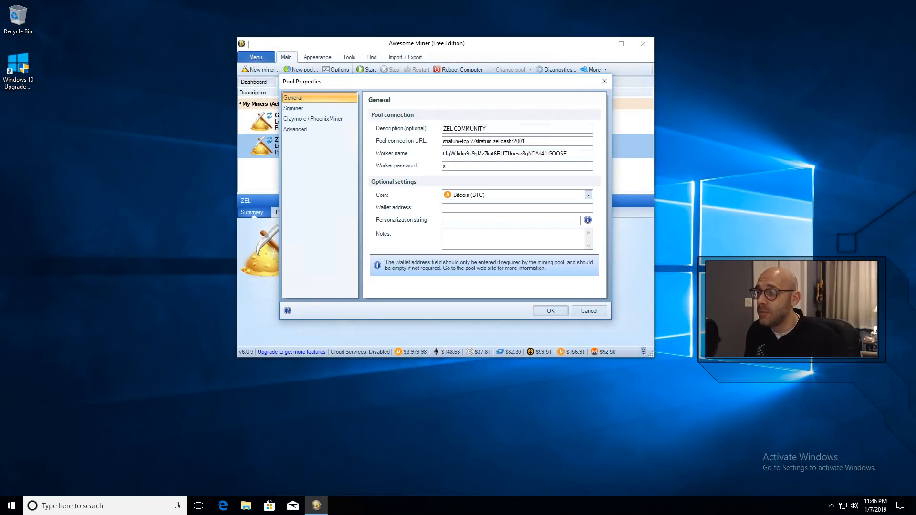
Step: Set the pool's coin to Zelcash (ZEL) and copy the full worker name into the wallet address
{"action": "left_click", "coordinate": [588, 195]}
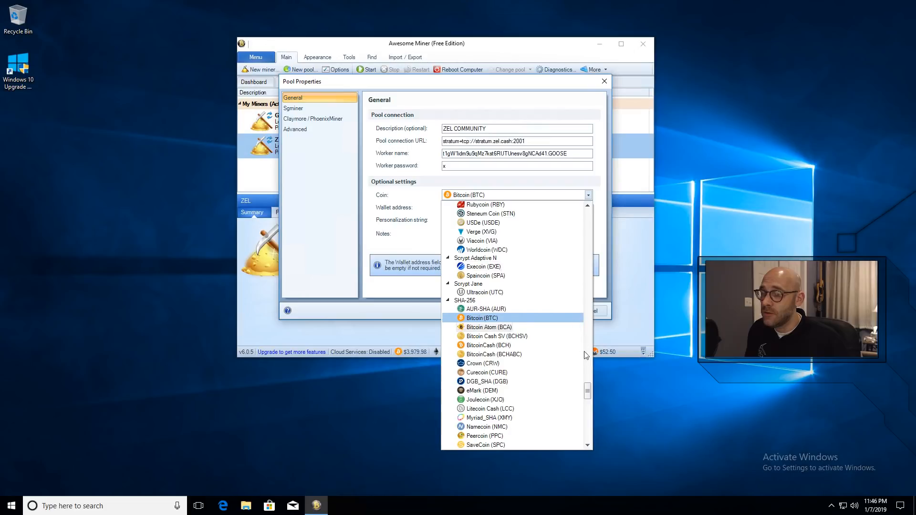
{"action": "left_click_drag", "start_coordinate": [588, 394], "coordinate": [588, 444]}
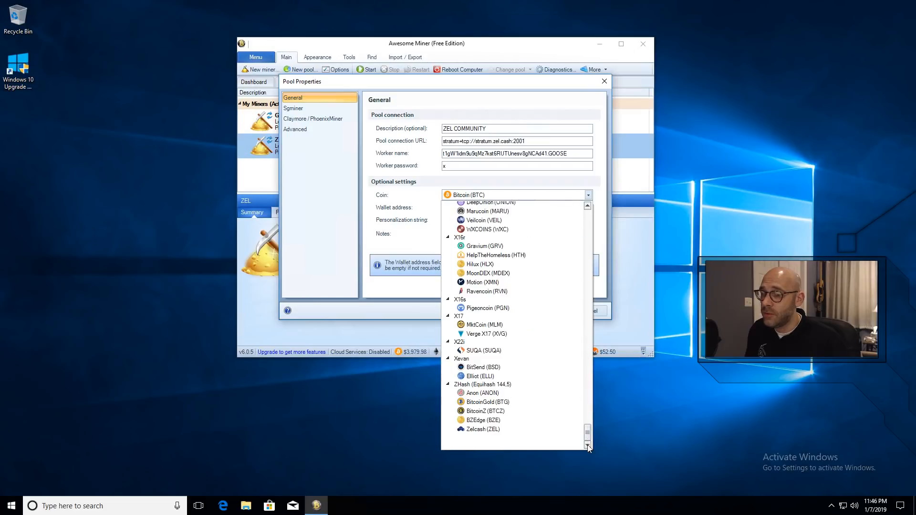
{"action": "left_click", "coordinate": [487, 429]}
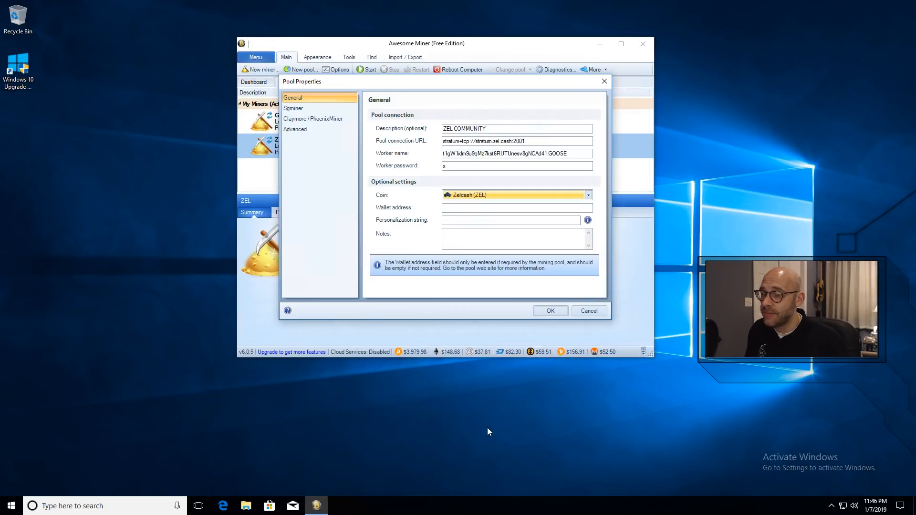
{"action": "left_click_drag", "start_coordinate": [576, 154], "coordinate": [428, 153]}
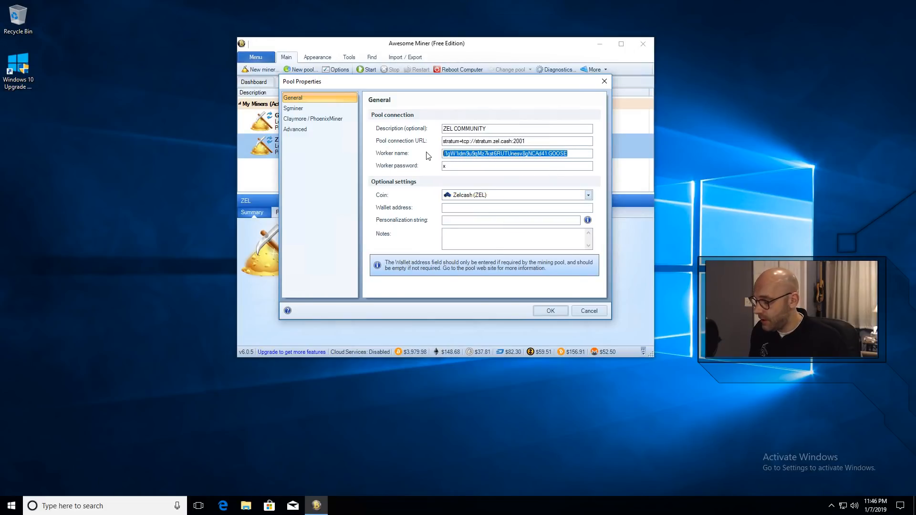
{"action": "left_click", "coordinate": [492, 210]}
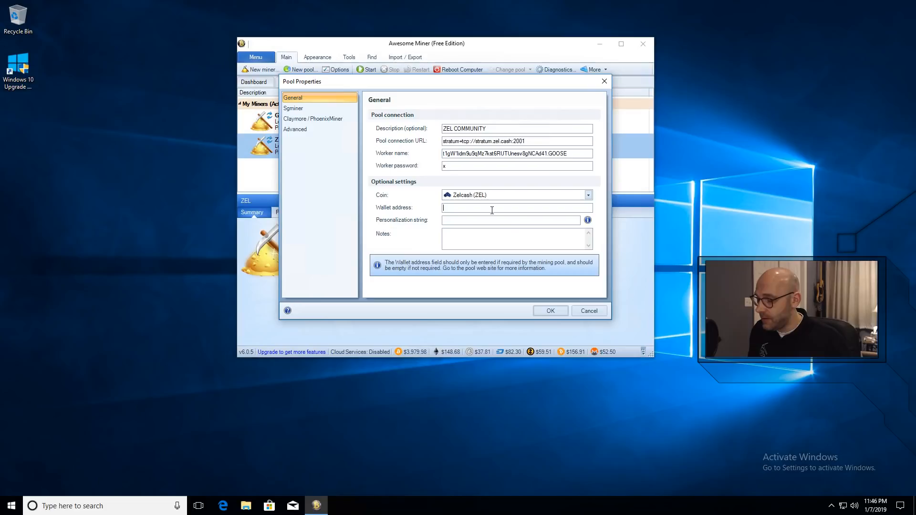
{"action": "key", "text": "ctrl+v"}
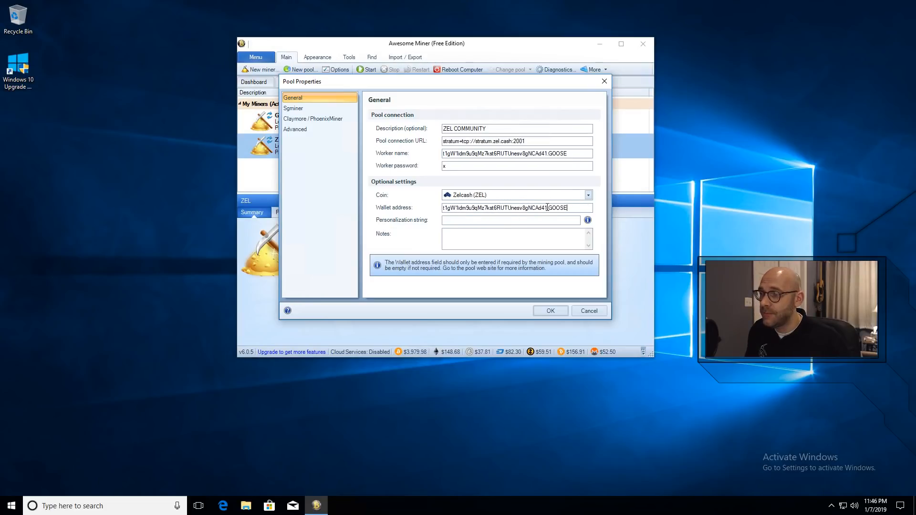
Step: Enter --pers ZelProof as the pool's personalization string and save the new pool
{"action": "left_click", "coordinate": [472, 220]}
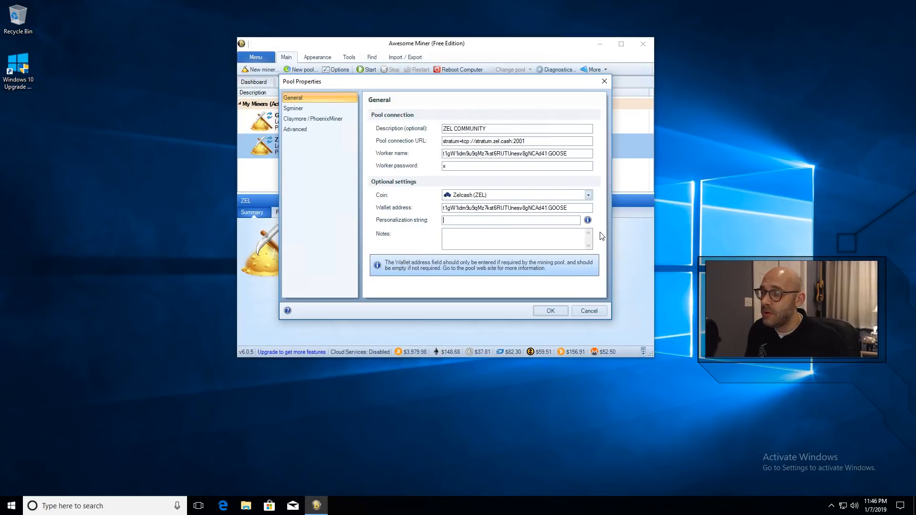
{"action": "type", "text": "--pers ZelProof"}
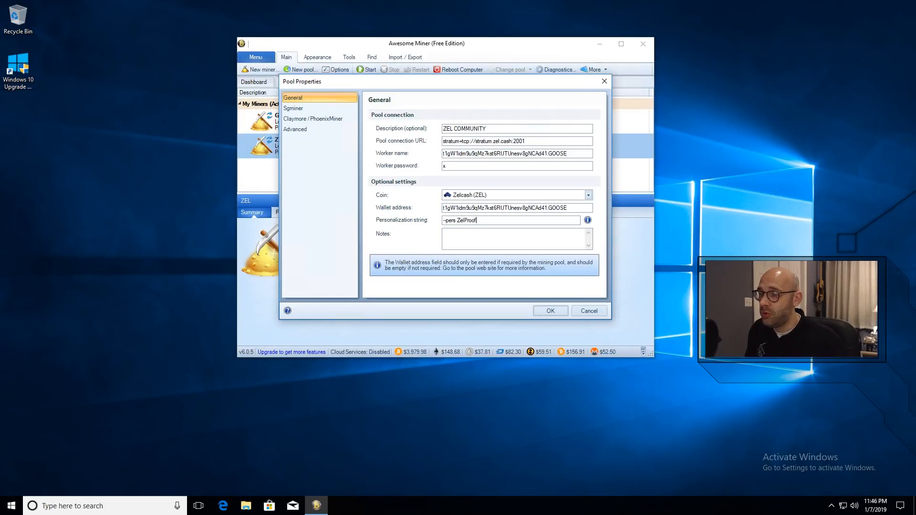
{"action": "left_click", "coordinate": [551, 313]}
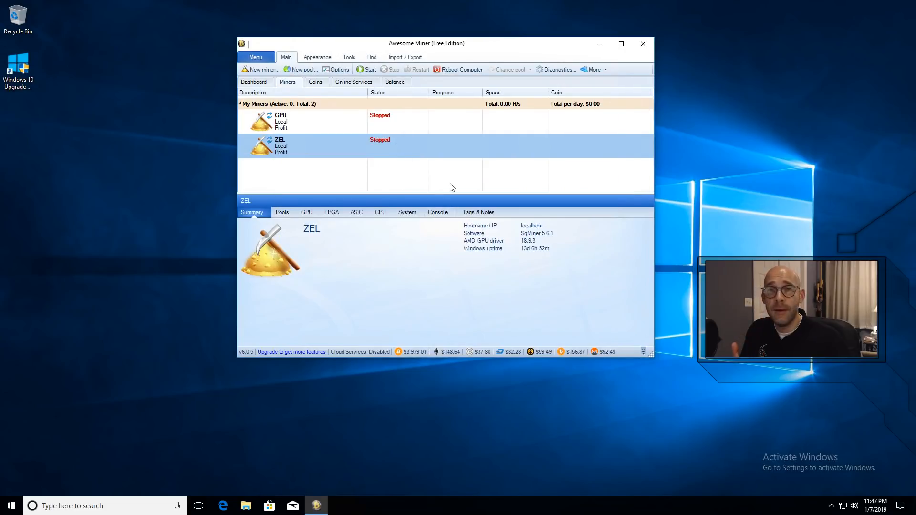
Step: Check that lolMiner is enabled in the mining software priority list of the AMD GPU profit profile
{"action": "left_click", "coordinate": [337, 70]}
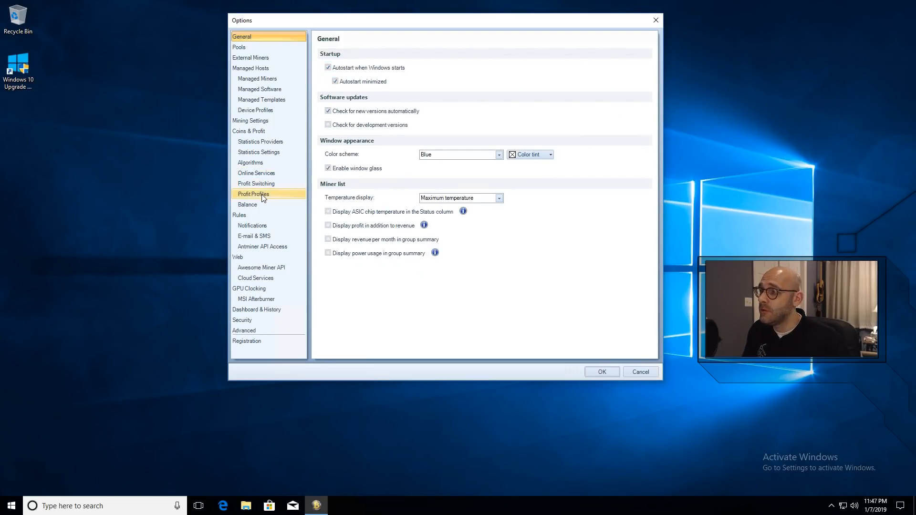
{"action": "left_click", "coordinate": [262, 194]}
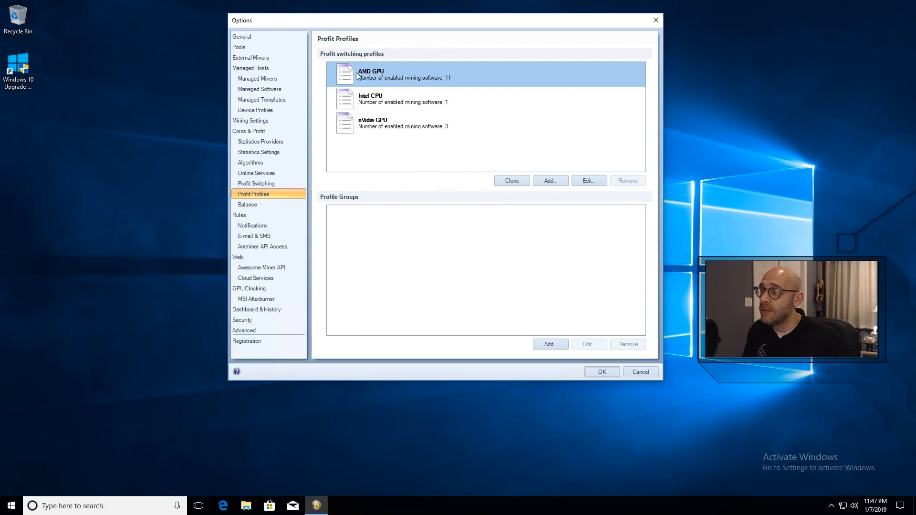
{"action": "left_click", "coordinate": [588, 180]}
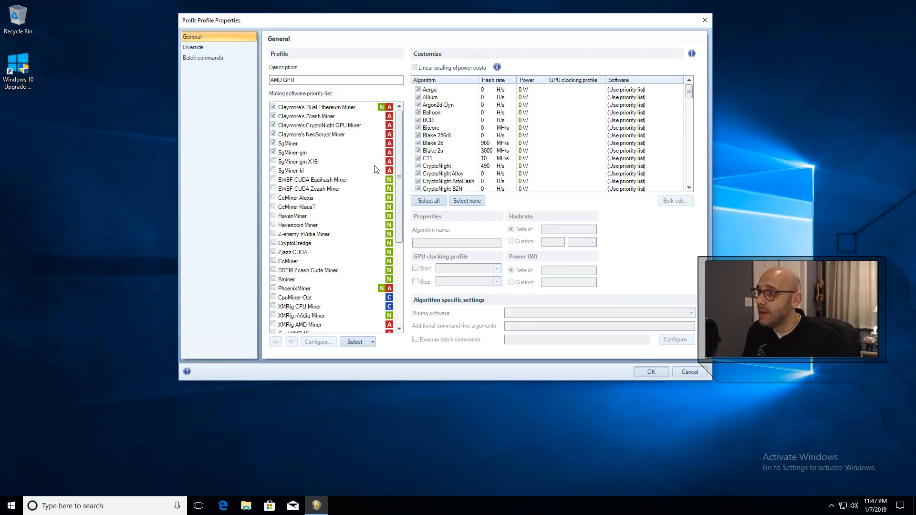
{"action": "left_click_drag", "start_coordinate": [401, 146], "coordinate": [399, 236]}
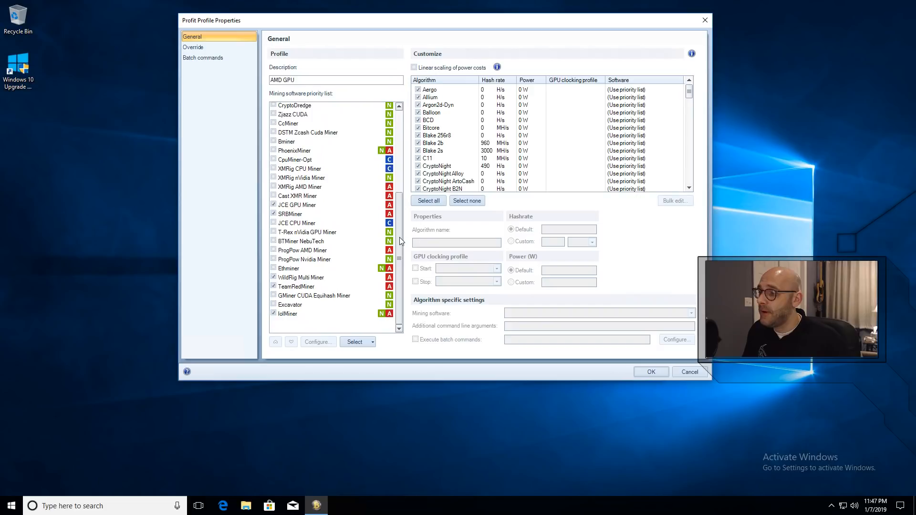
{"action": "left_click", "coordinate": [291, 315]}
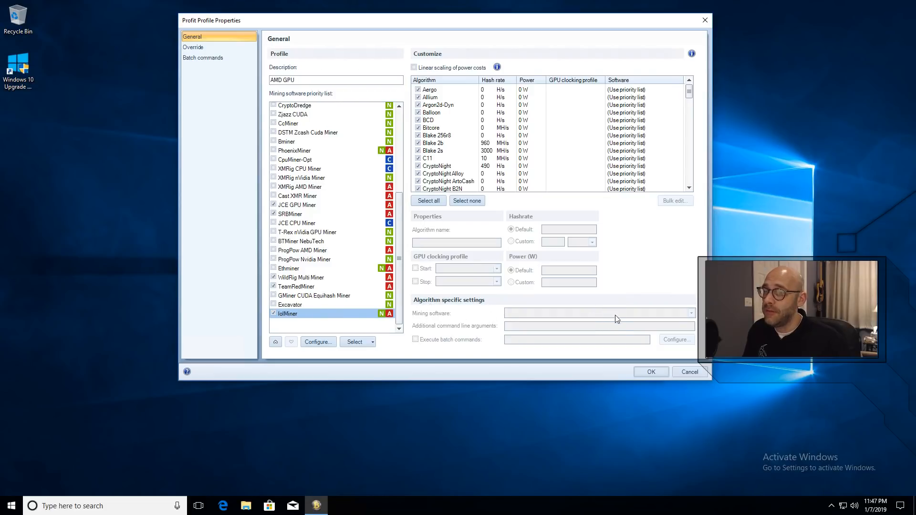
{"action": "left_click", "coordinate": [652, 373]}
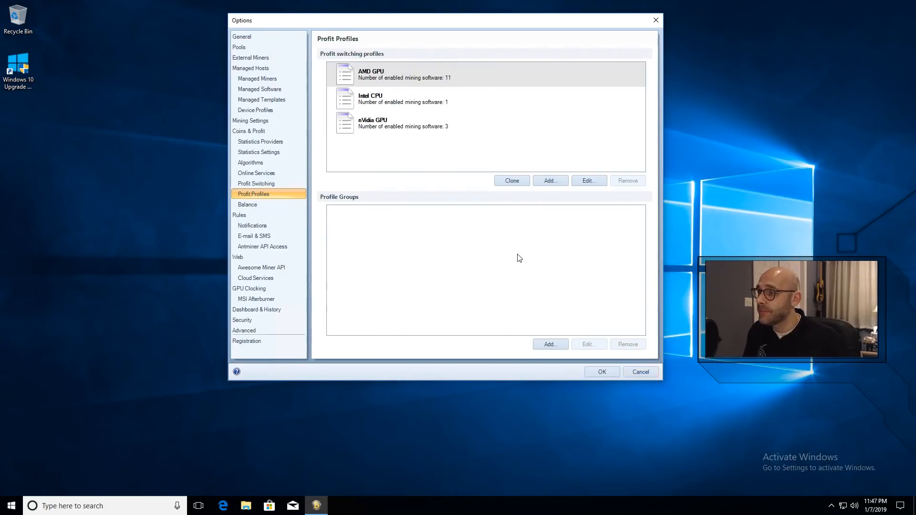
Step: Set the custom pool for managed profit switching to ZEL COMMUNITY [Zelcash (ZEL)] and save the options
{"action": "left_click", "coordinate": [270, 183]}
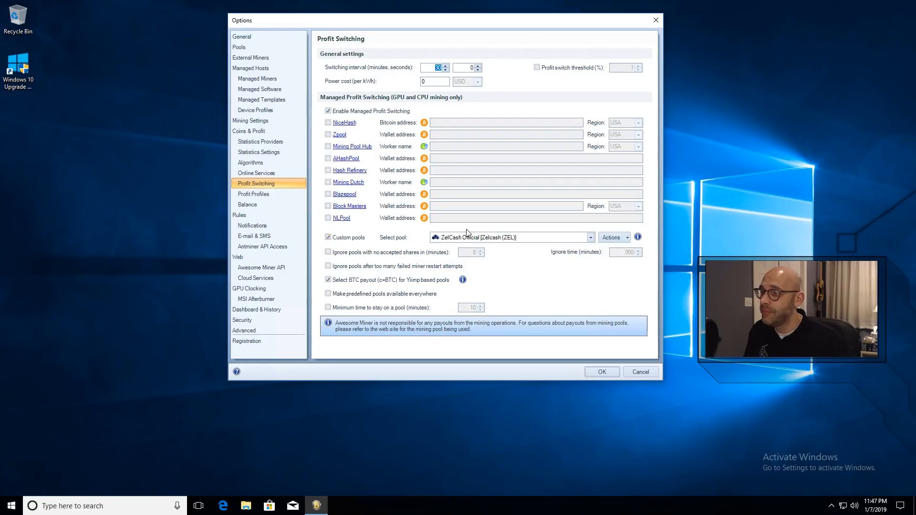
{"action": "left_click", "coordinate": [591, 238]}
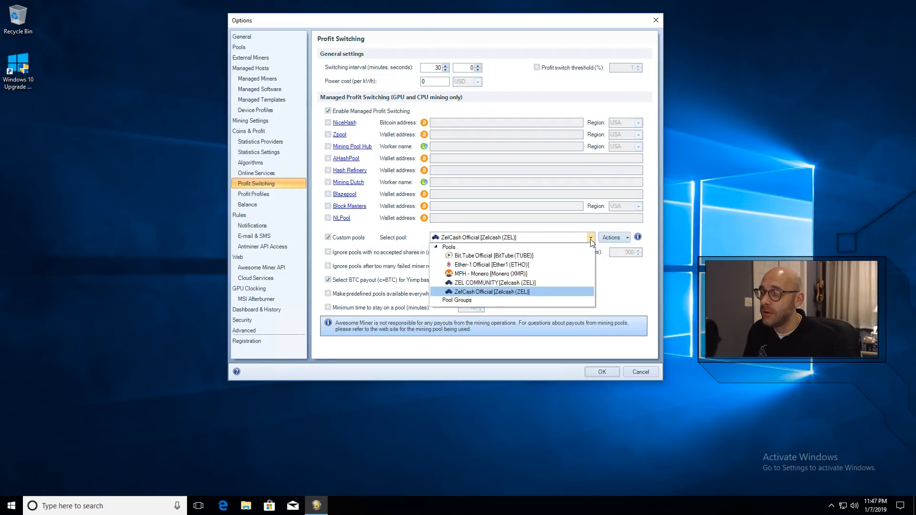
{"action": "left_click", "coordinate": [494, 283]}
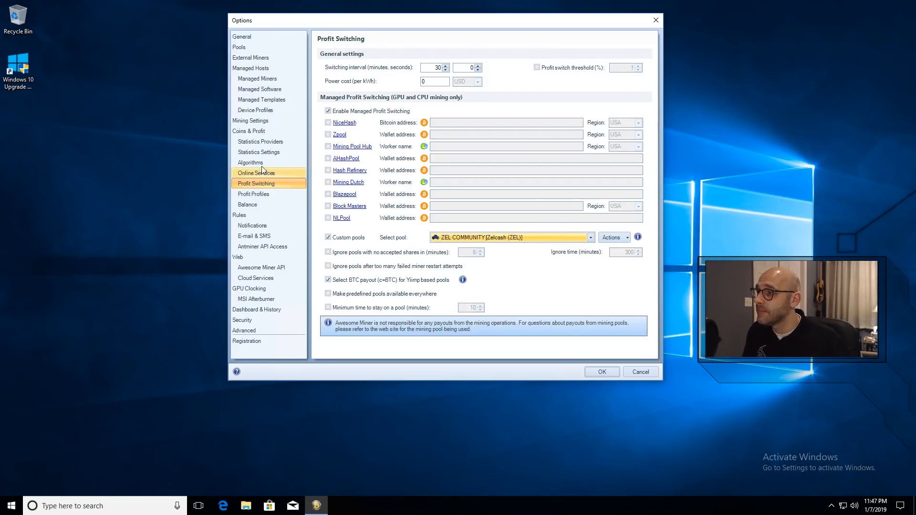
{"action": "left_click", "coordinate": [602, 372]}
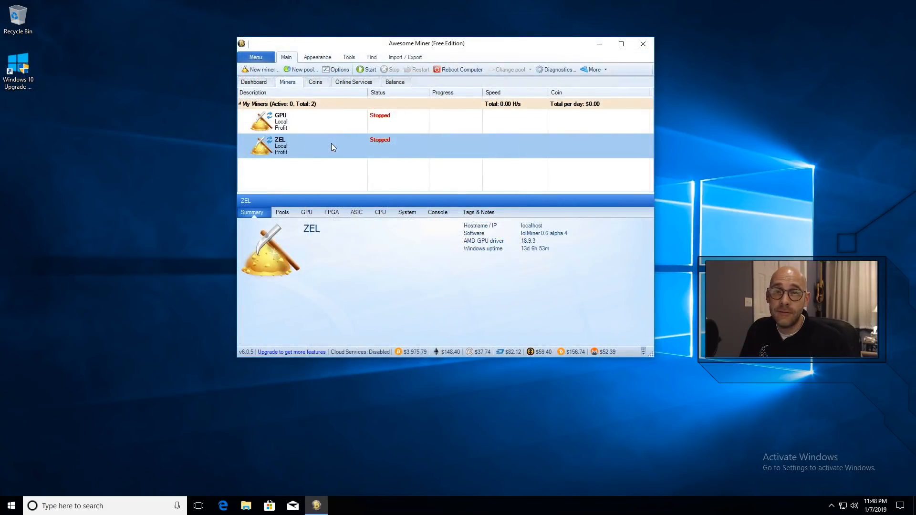
Step: Start the ZEL miner and bring the Awesome Miner window in front of the lolMiner console
{"action": "left_click", "coordinate": [368, 70]}
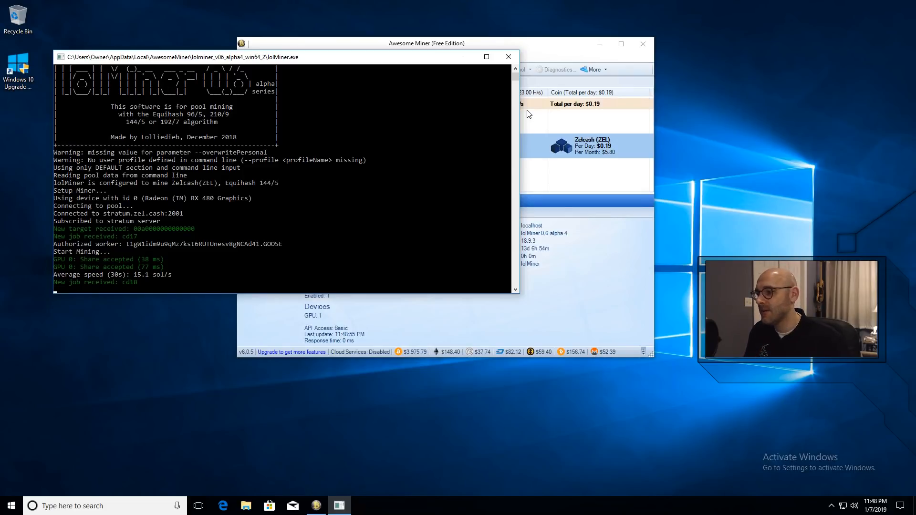
{"action": "left_click", "coordinate": [528, 113]}
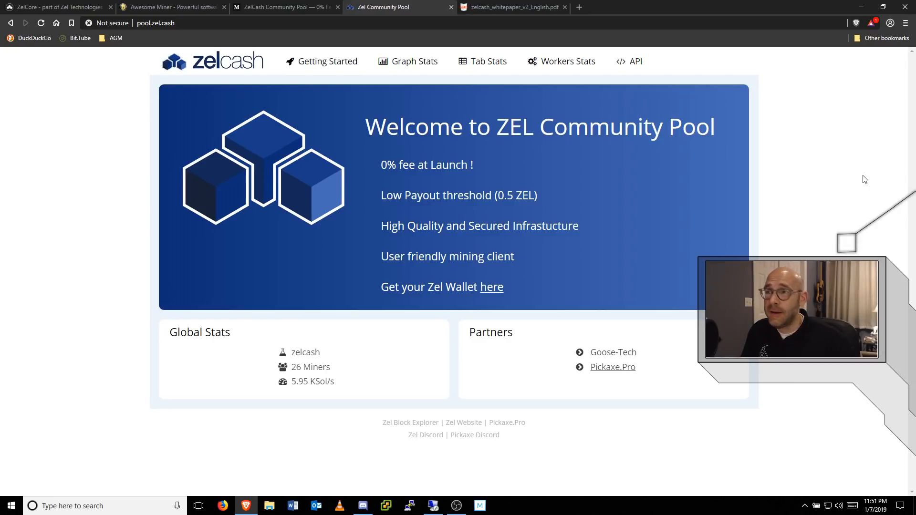
Step: Look up the copied wallet address in the Zel Community Pool's worker stats in the browser and examine its paid amount
{"action": "left_click", "coordinate": [574, 65]}
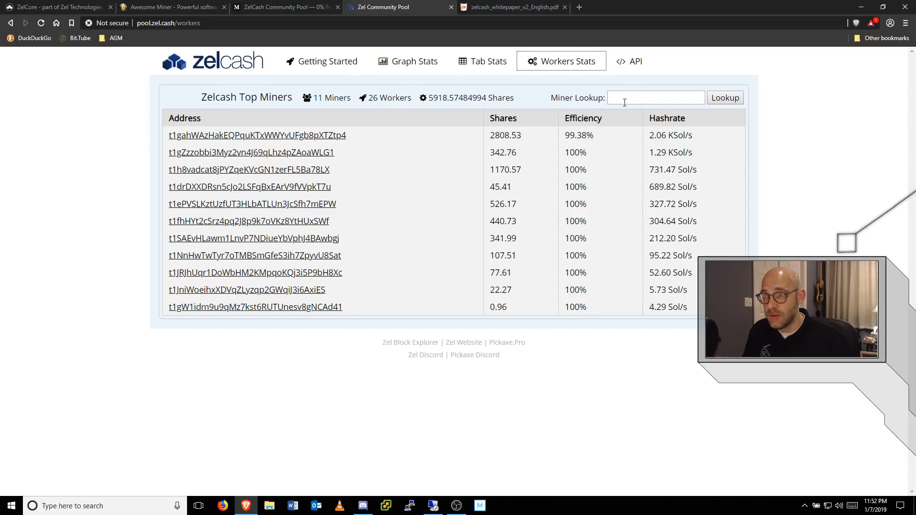
{"action": "left_click", "coordinate": [649, 99]}
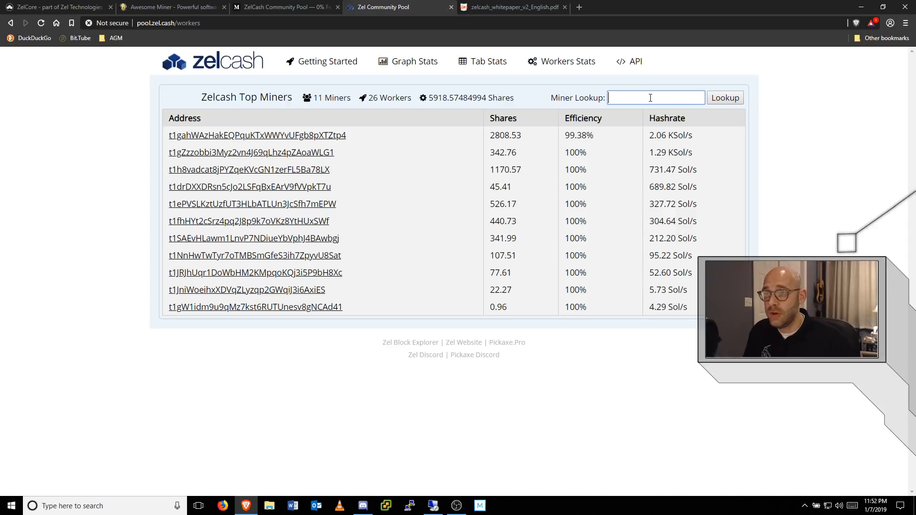
{"action": "right_click", "coordinate": [649, 101]}
{"action": "left_click", "coordinate": [678, 155]}
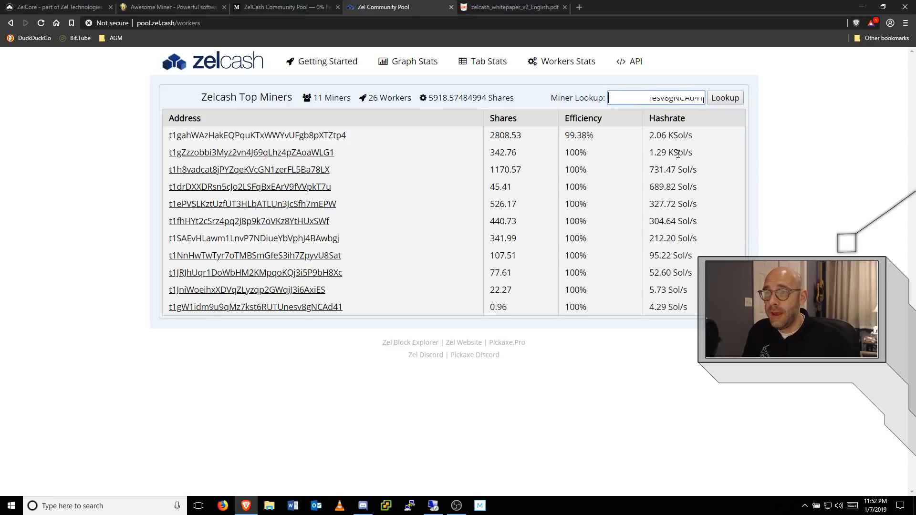
{"action": "left_click", "coordinate": [726, 98]}
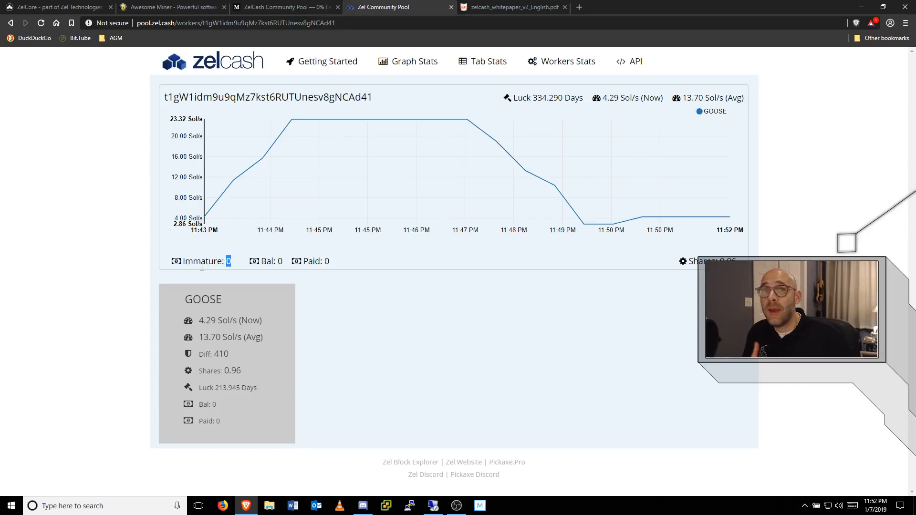
{"action": "double_click", "coordinate": [325, 261]}
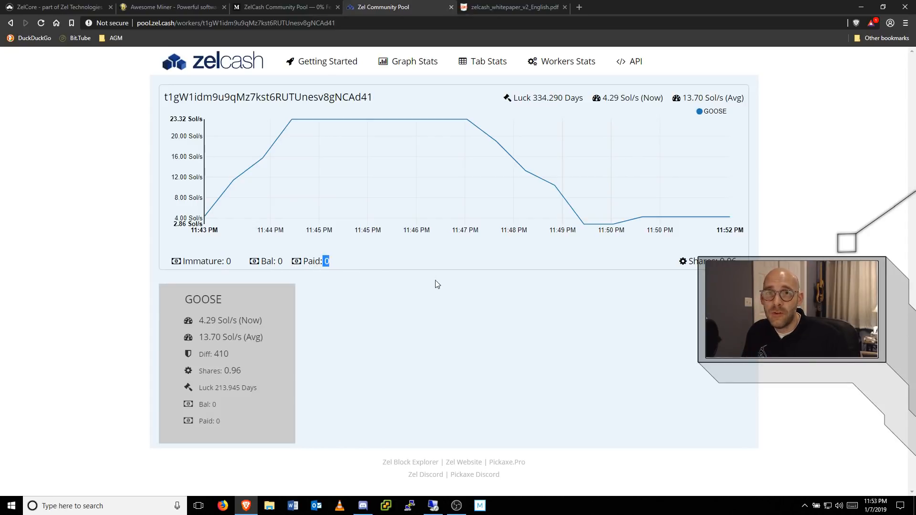
{"action": "left_click", "coordinate": [453, 268]}
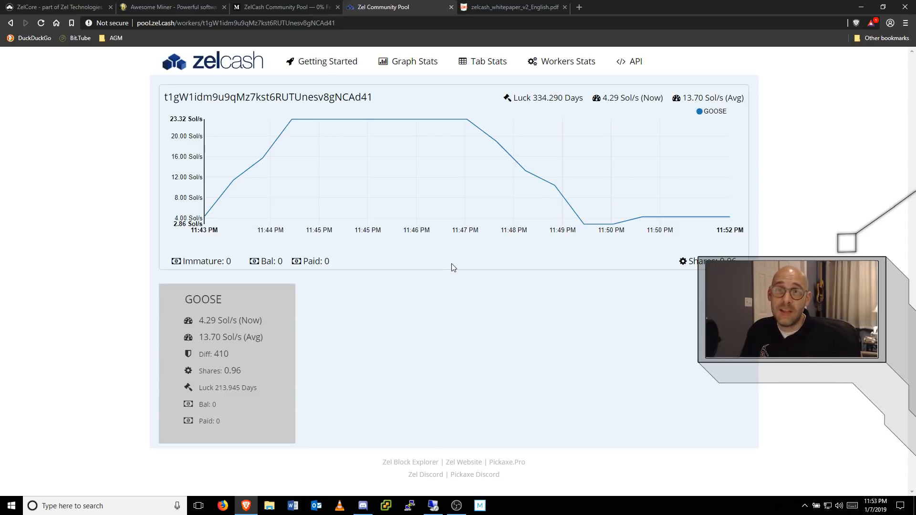